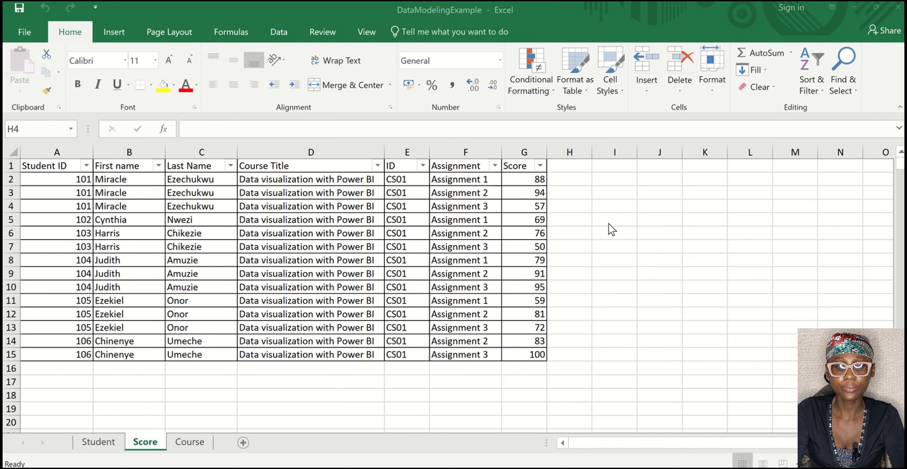
- Highlight the Score, Student ID and Course Title columns in turn to examine the measures and descriptive fields of the score table
click(526, 152)
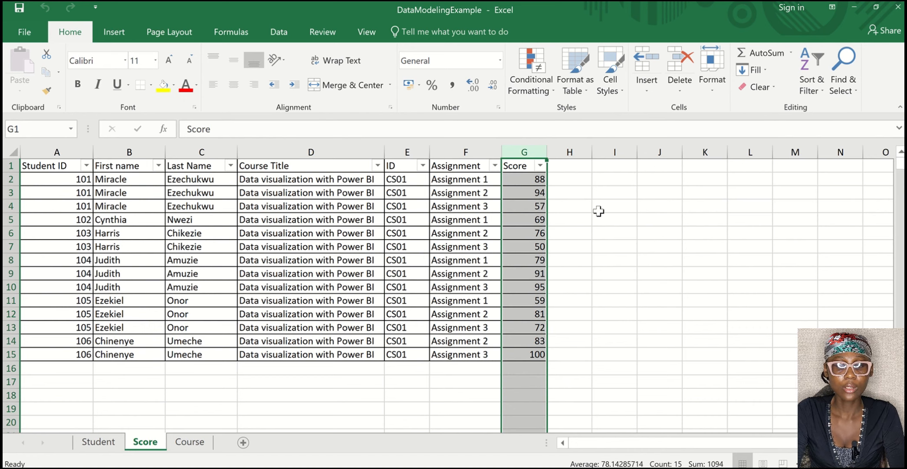
click(580, 191)
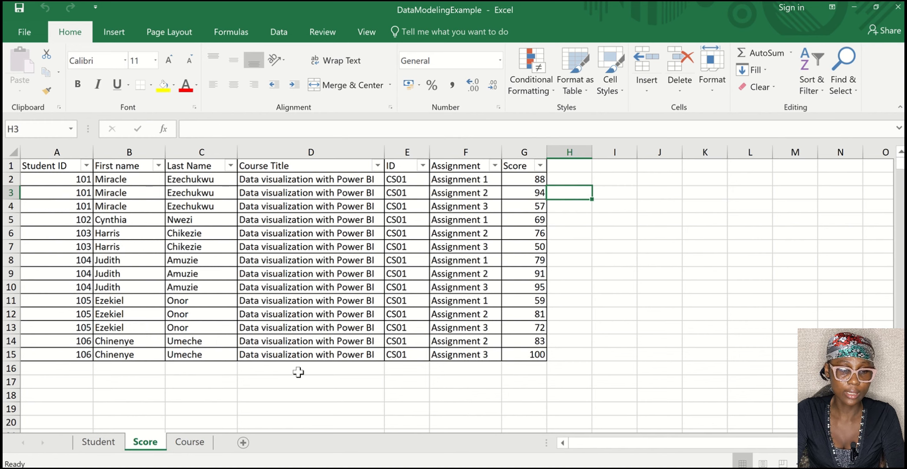
click(72, 151)
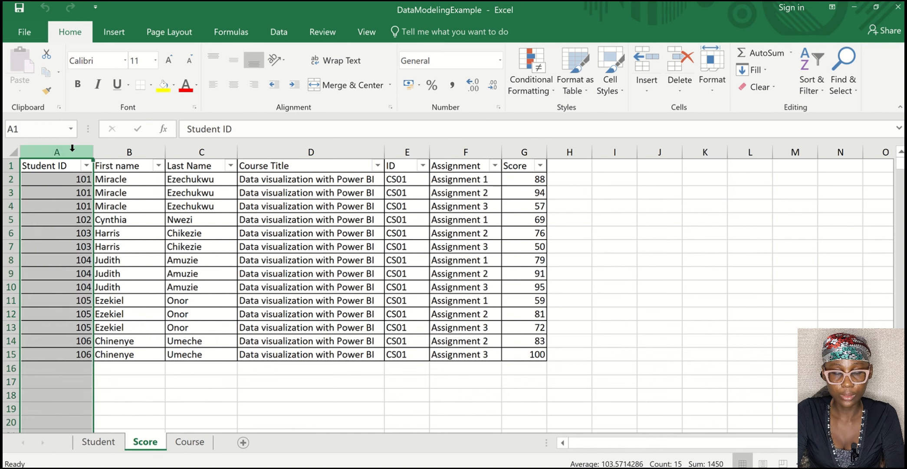
click(329, 149)
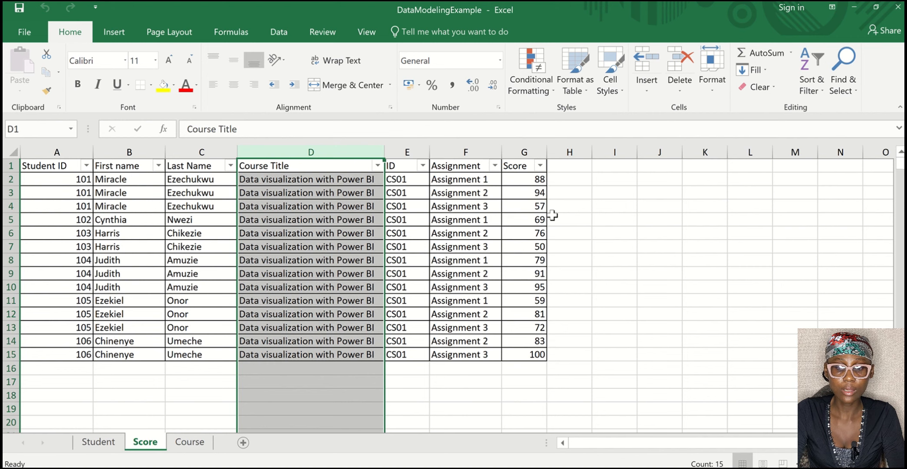
click(585, 177)
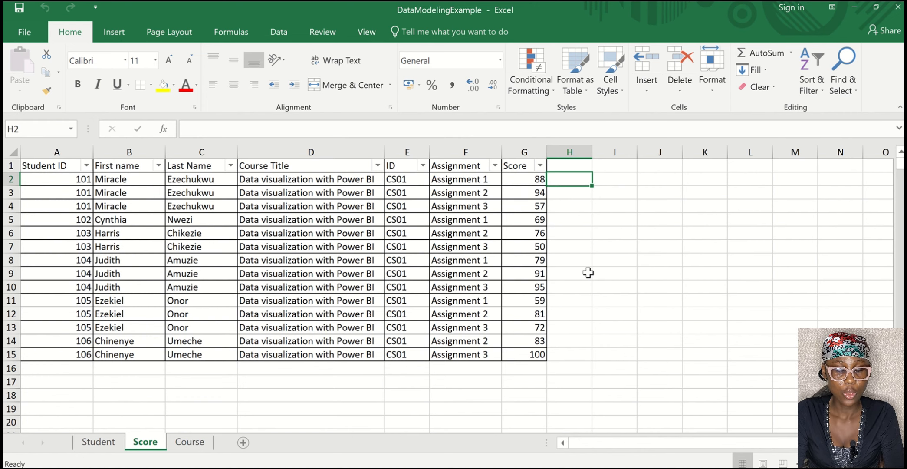
- Insert a Diverging Radial SmartArt graphic in the blank area beside the score table
click(114, 32)
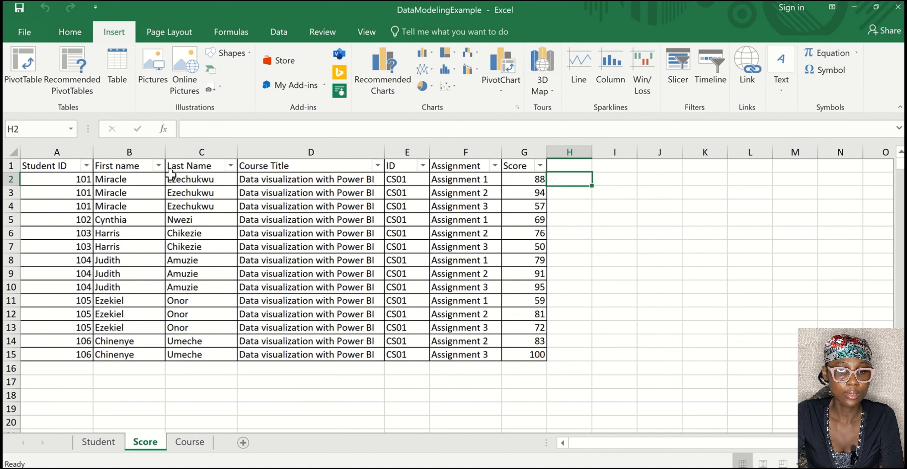
click(209, 67)
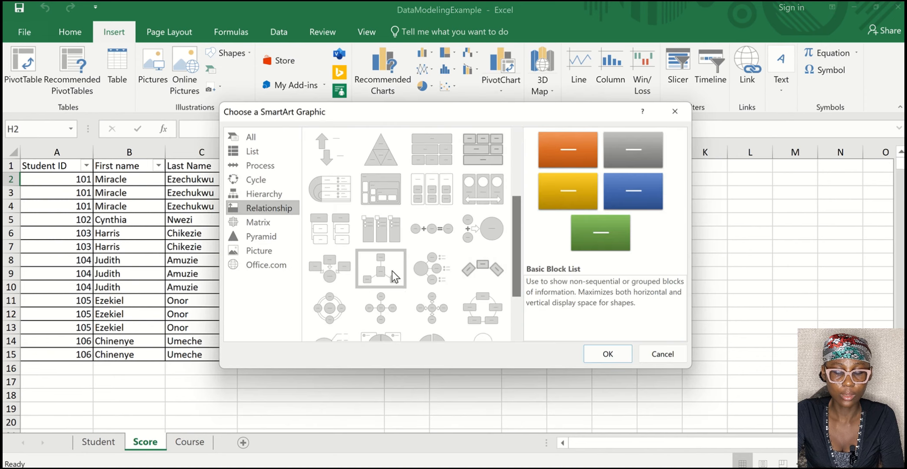
click(428, 308)
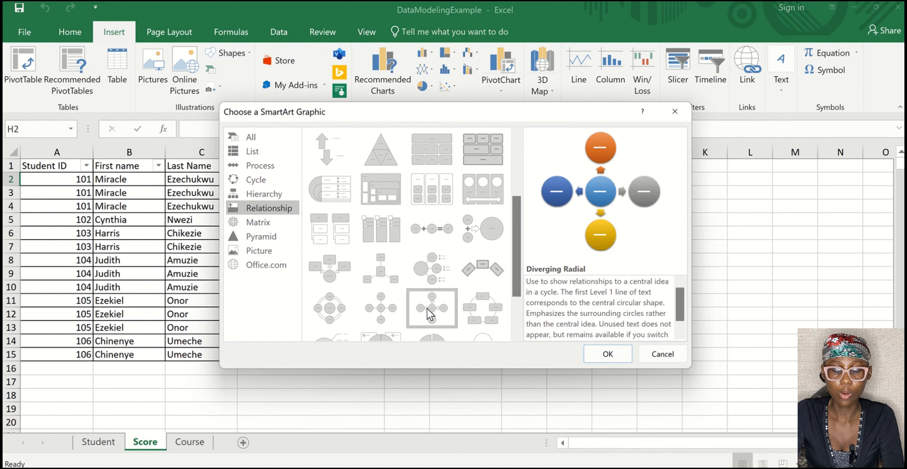
click(596, 353)
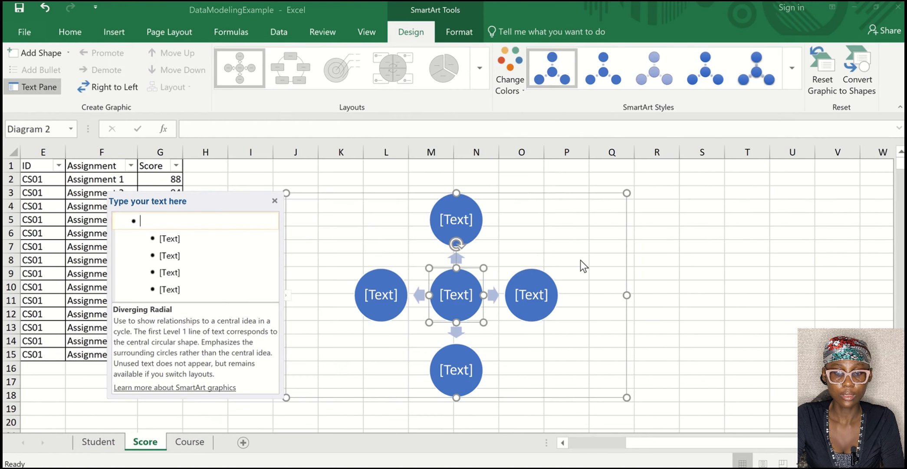
click(581, 231)
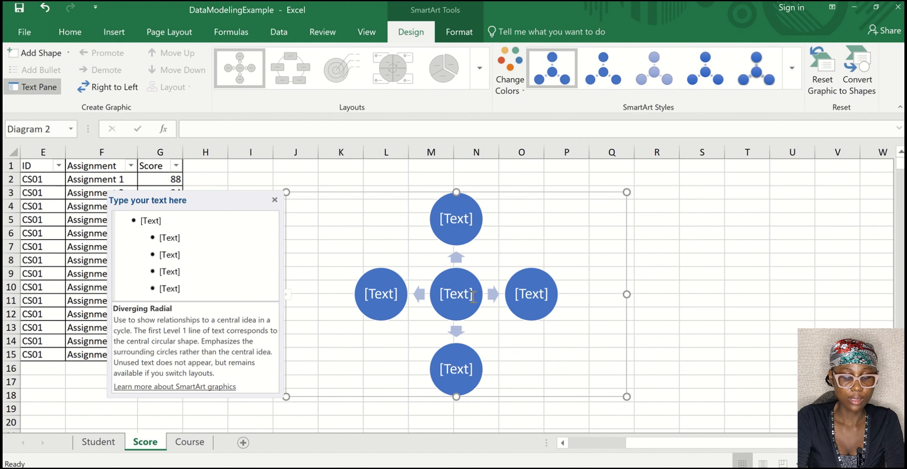
- Label the diagram's central circle "Scores" with "Fact" on a second line
click(472, 297)
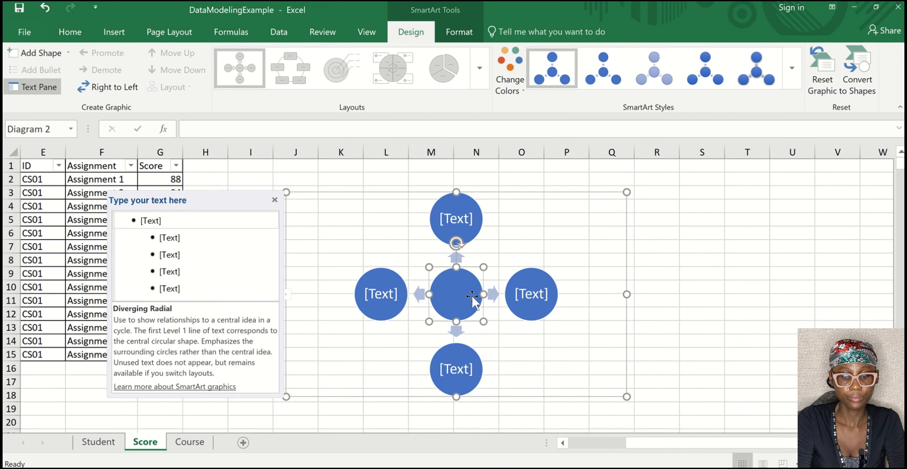
text(Scores)
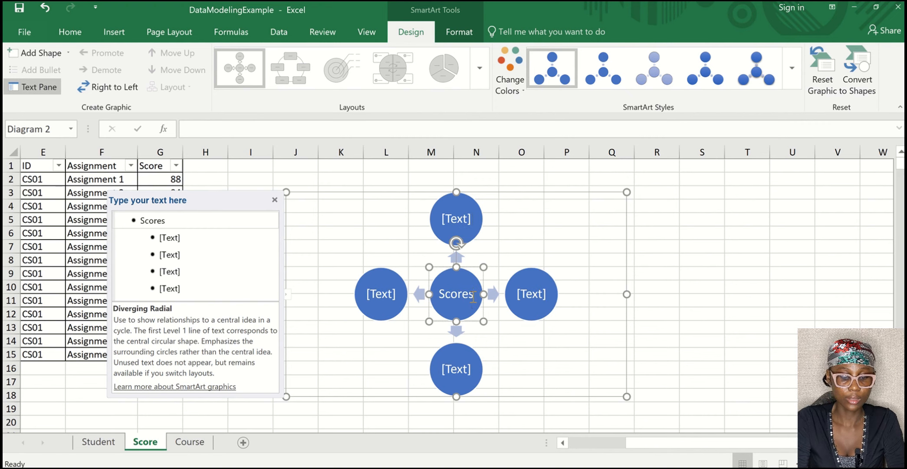
key(Return)
text(F)
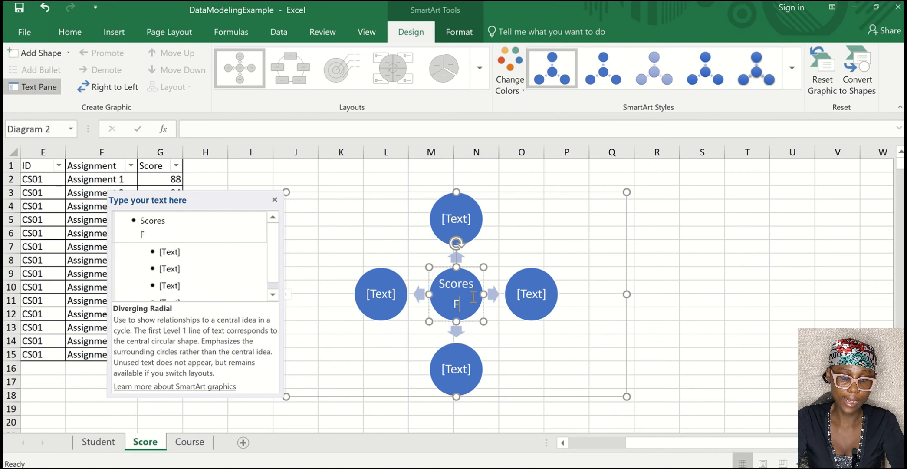
text(act)
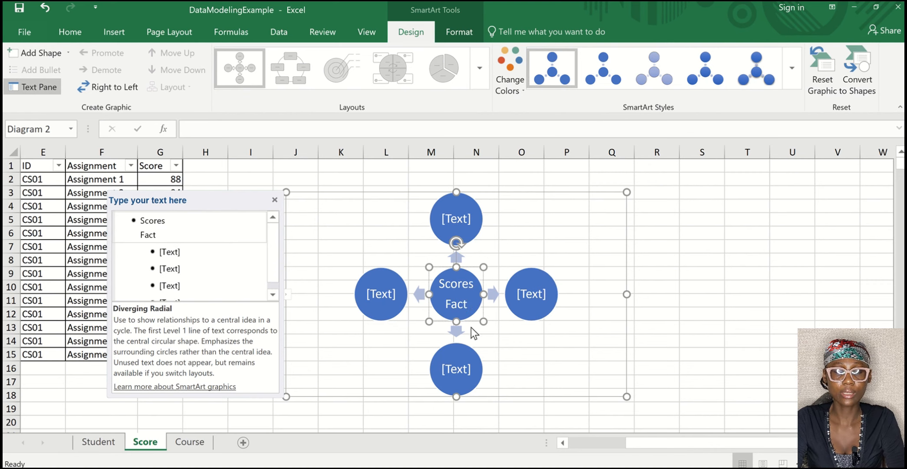
click(536, 345)
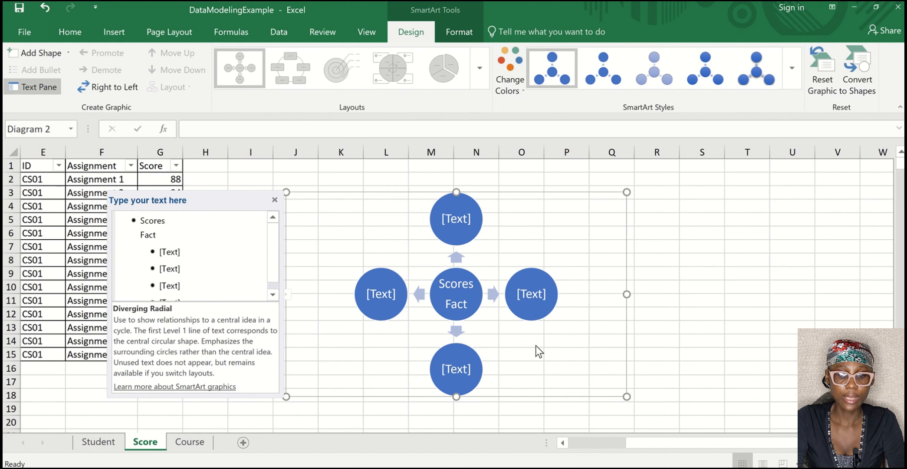
- Label the diagram's left outer circle "Student" and its right outer circle "Course"
click(397, 299)
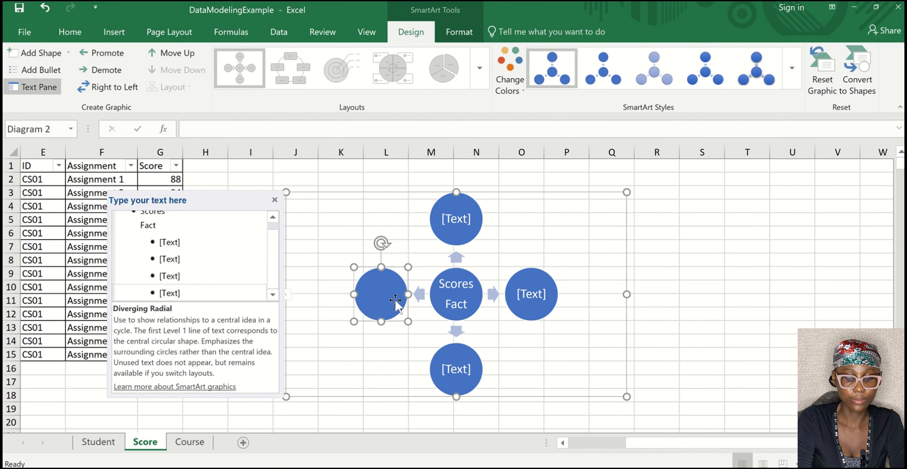
text(St)
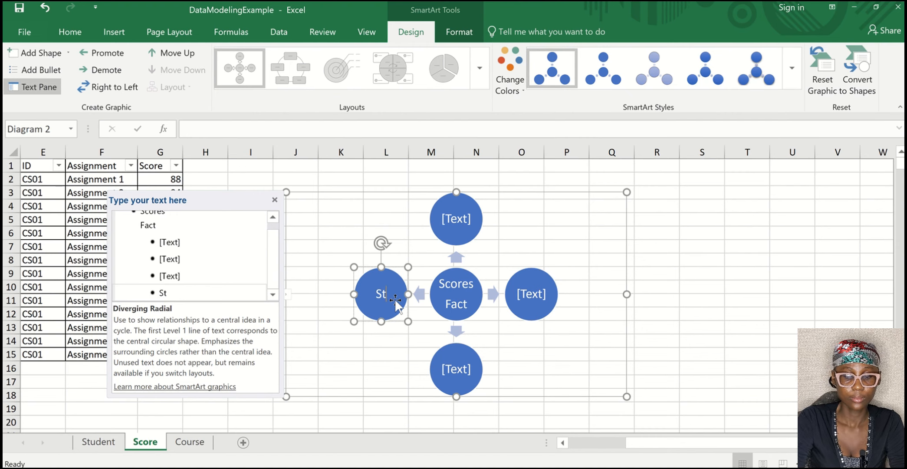
text(udent)
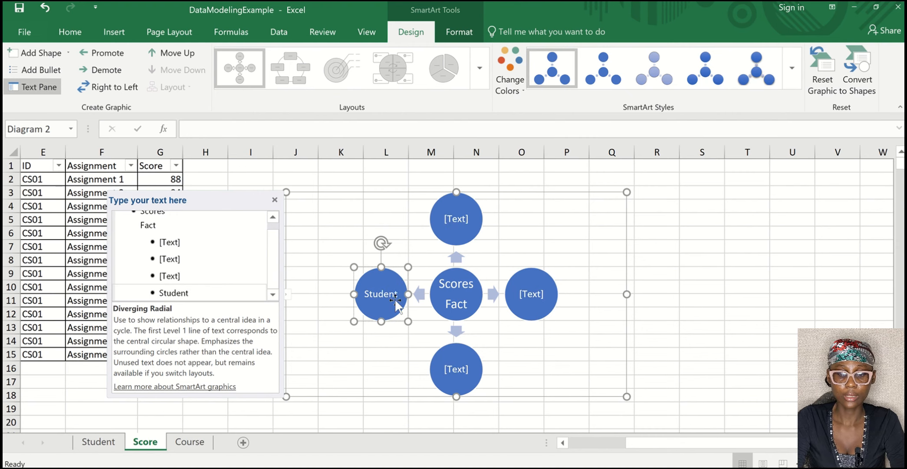
click(549, 295)
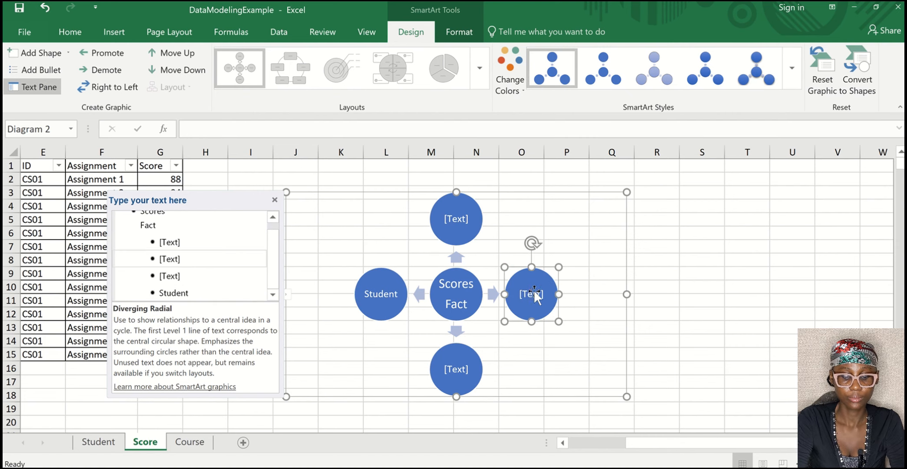
text(Cour)
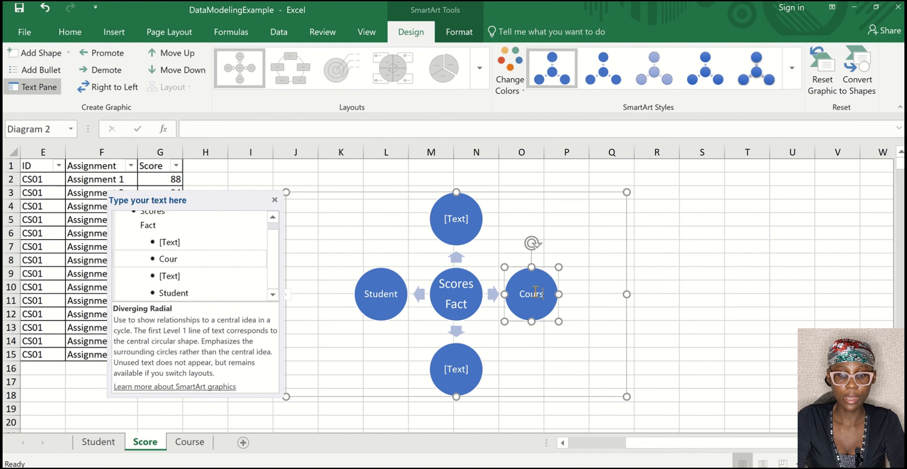
text(se)
click(685, 245)
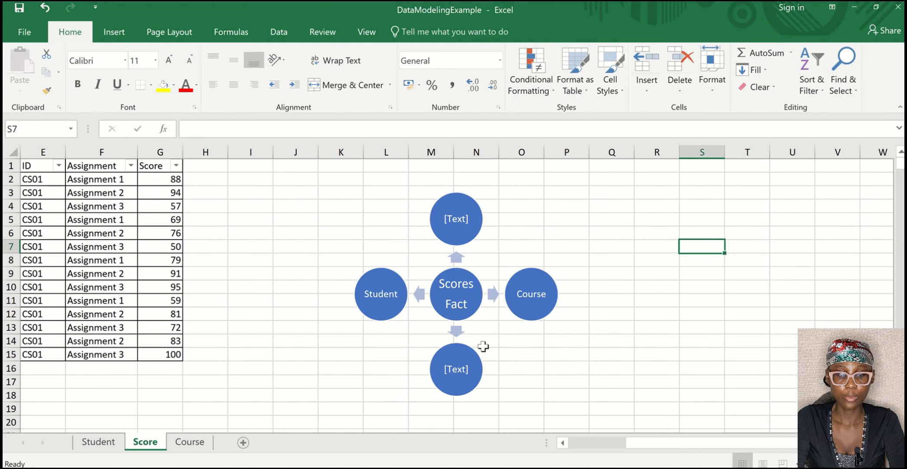
- Reduce the diagram to two outer circles and label the one above the centre "Student"
click(485, 346)
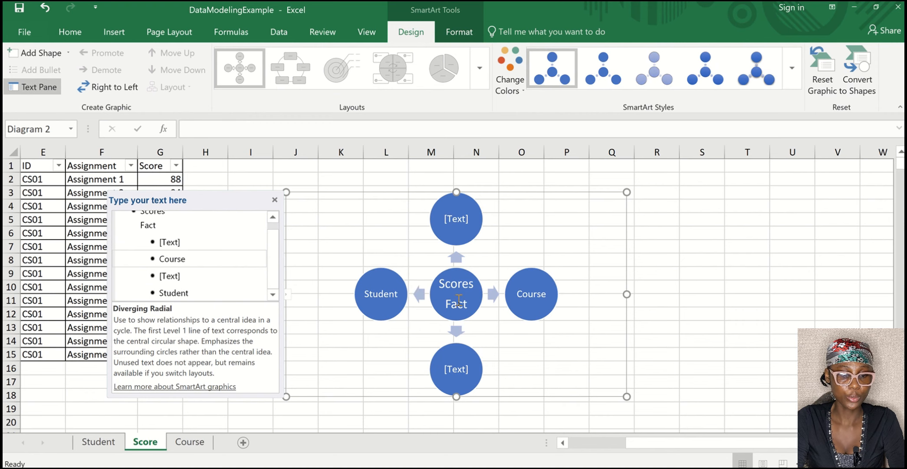
click(205, 274)
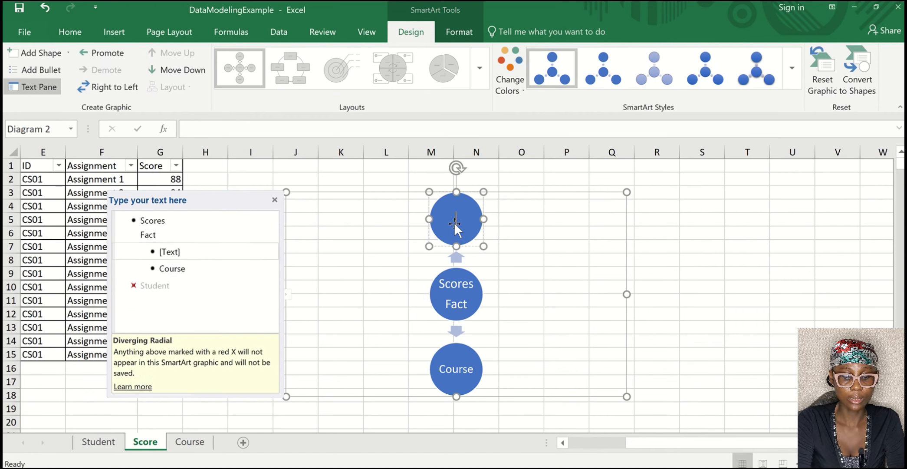
text(St)
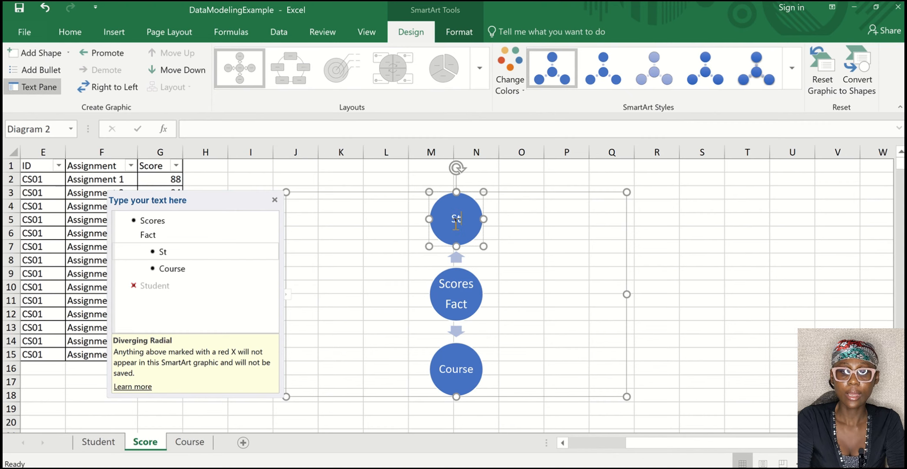
text(udent)
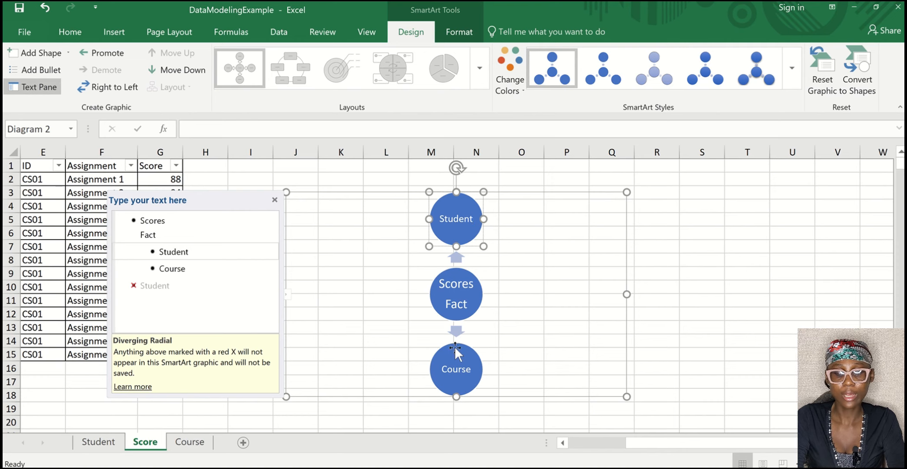
click(693, 260)
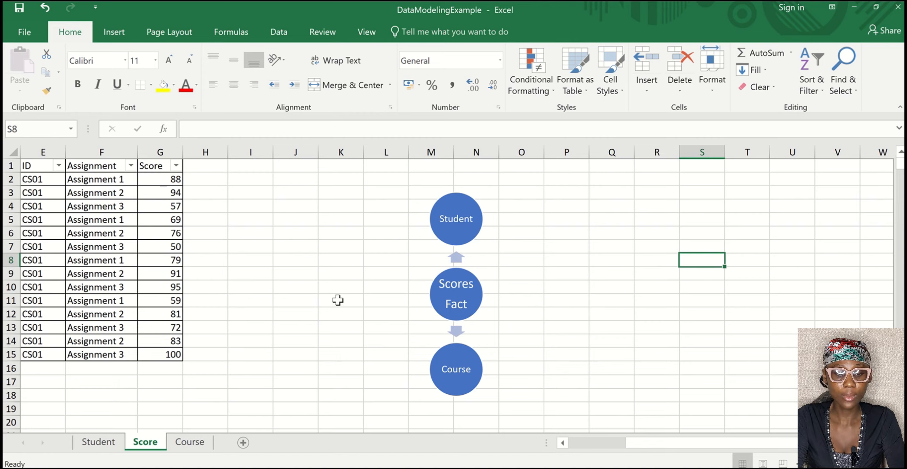
- Enter "Student" in cell R4 beside the diagram
scroll(338, 300, left, 1)
scroll(338, 300, left, 1)
scroll(338, 299, right, 2)
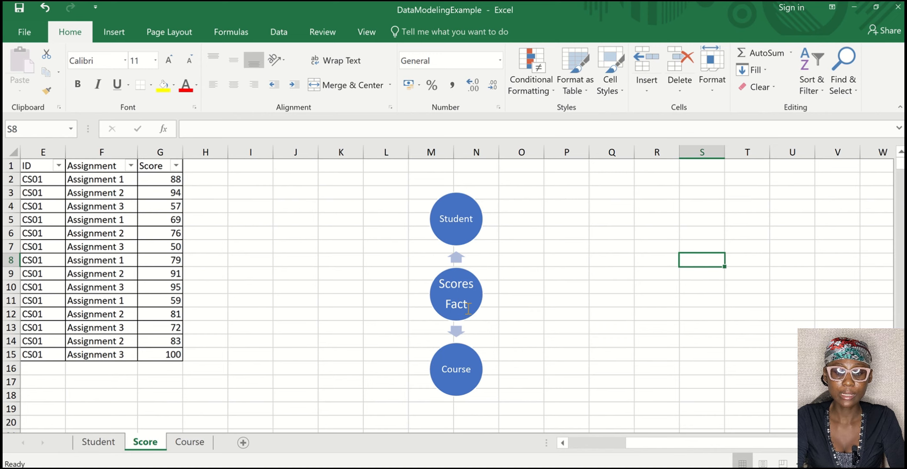
click(522, 209)
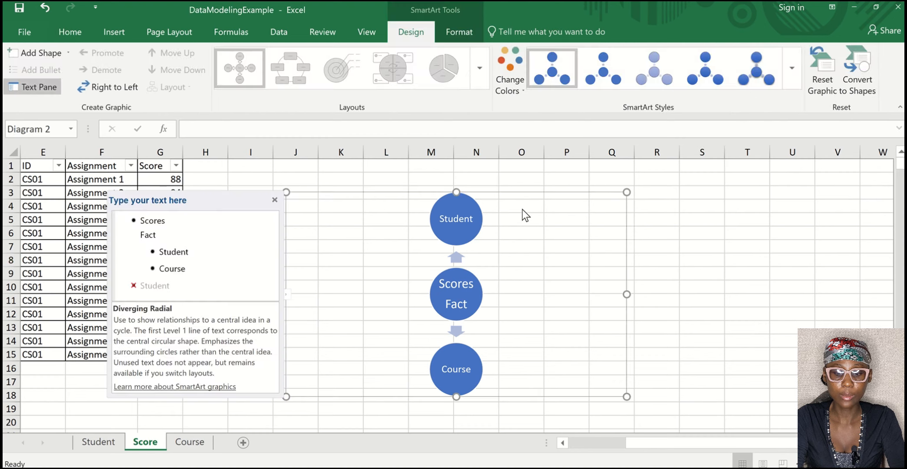
click(657, 204)
text(St)
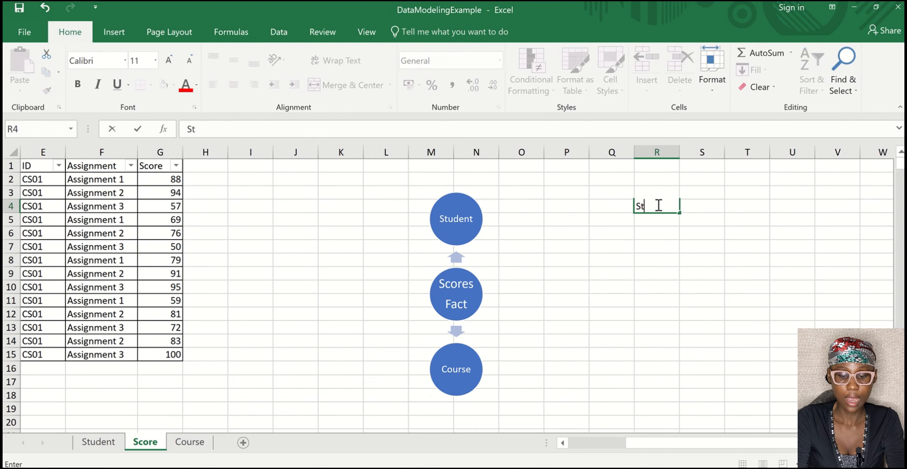
text(udent)
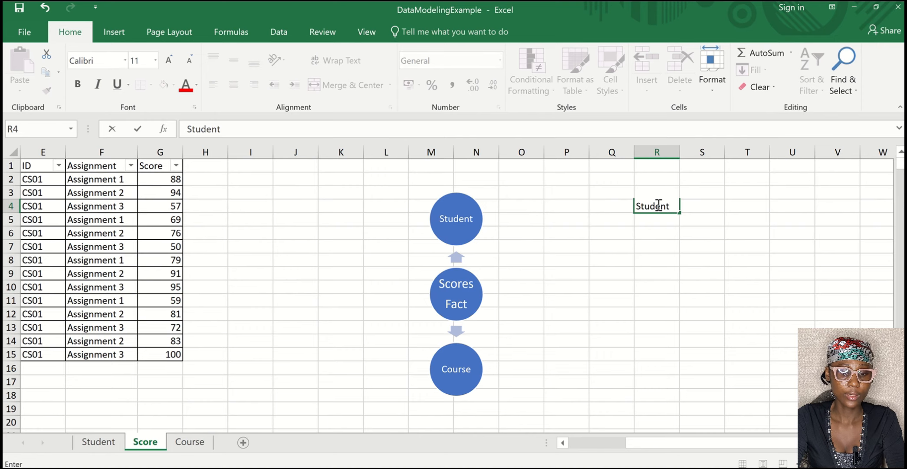
key(Return)
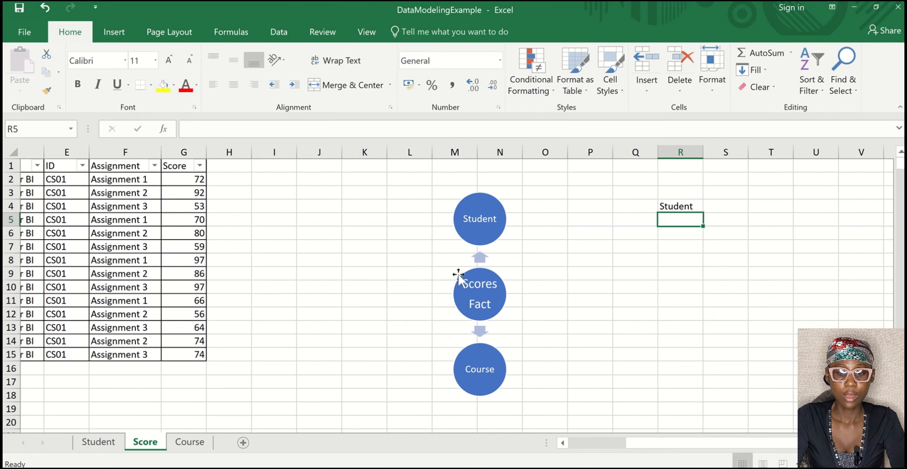
- Review the score table's Student ID, First name and Last Name columns, and enter "Student ID" in cell R5
scroll(458, 273, left, 2)
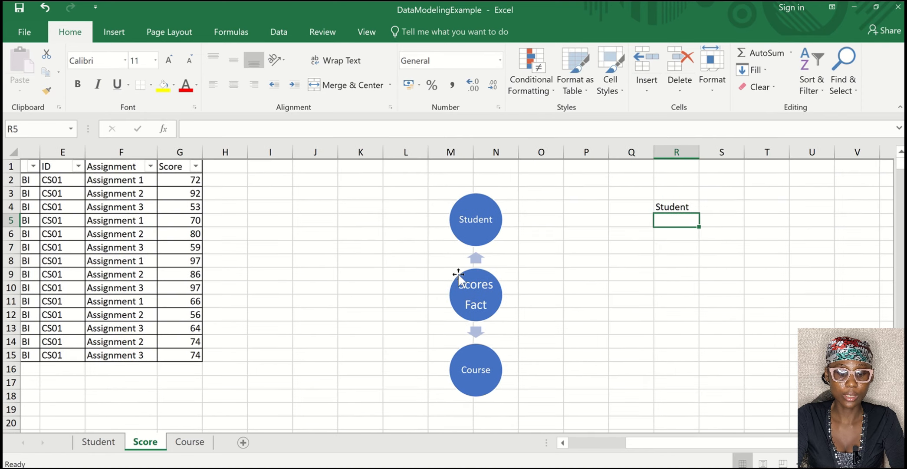
scroll(458, 274, left, 1)
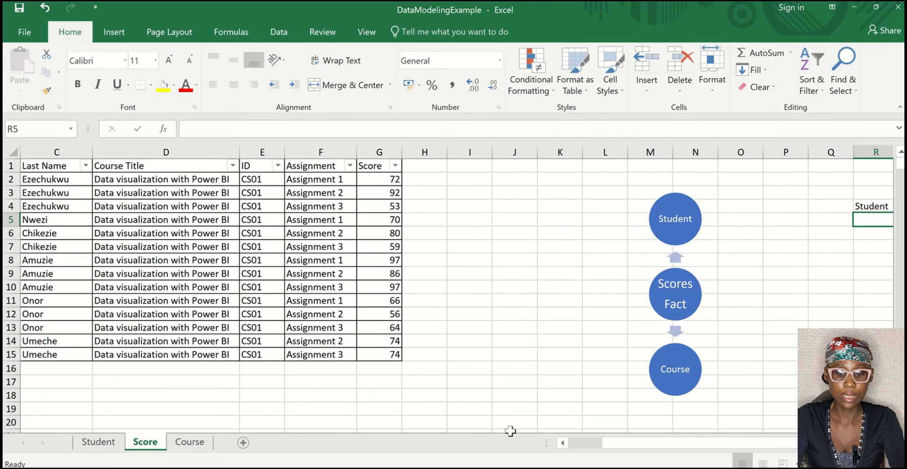
drag(616, 443, 570, 449)
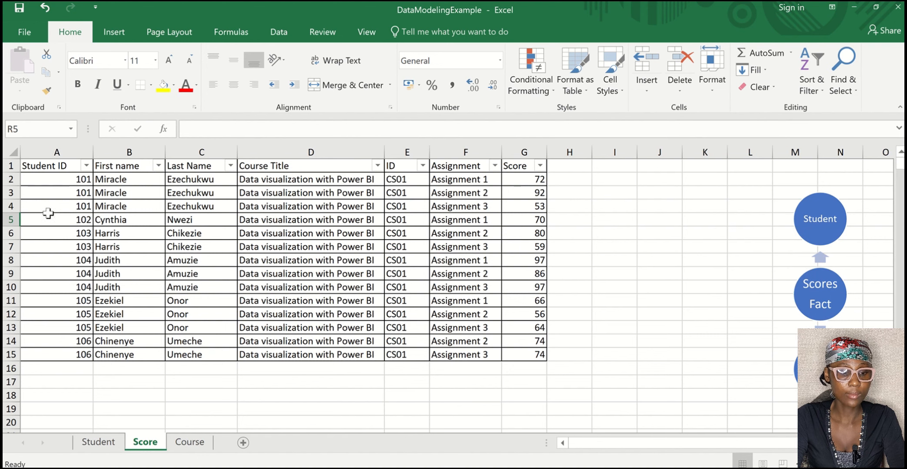
click(61, 151)
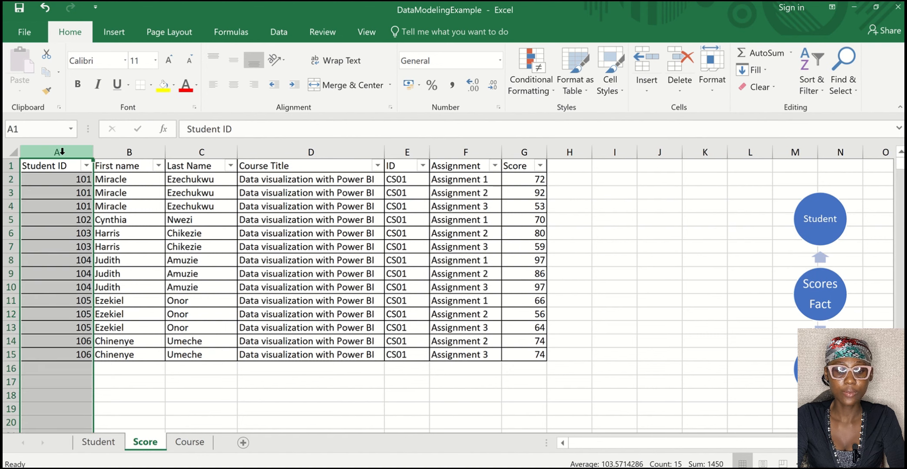
click(121, 152)
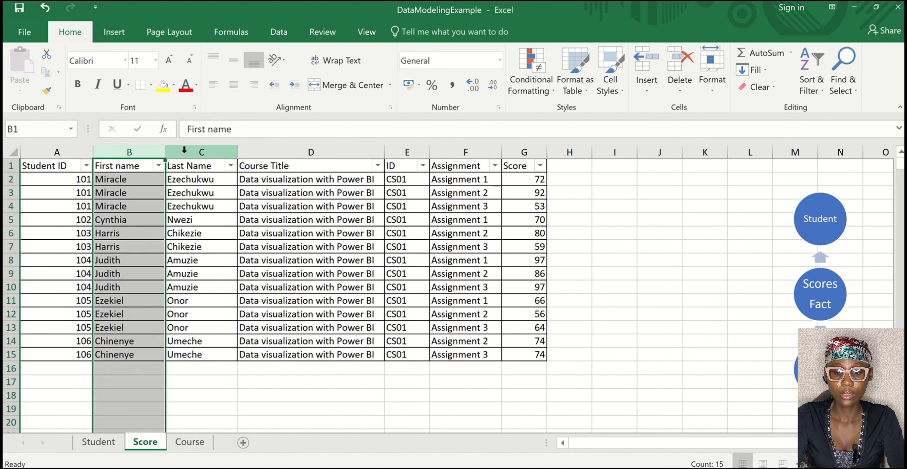
click(184, 151)
scroll(316, 214, right, 4)
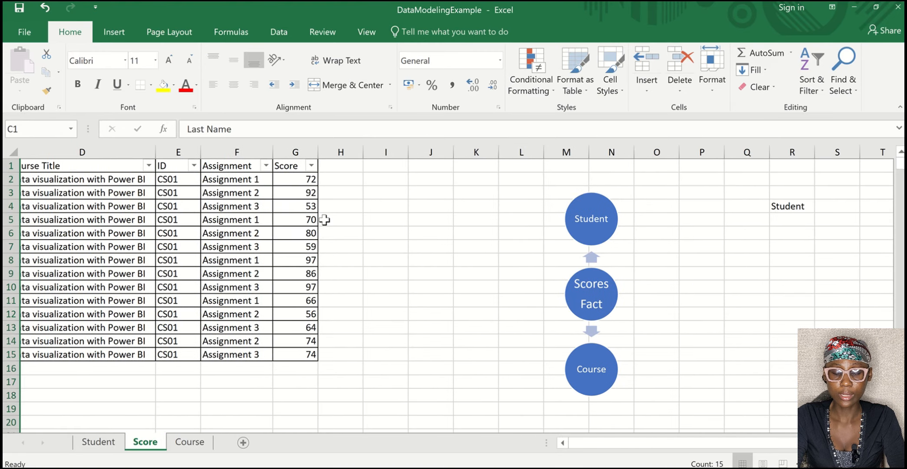
click(652, 221)
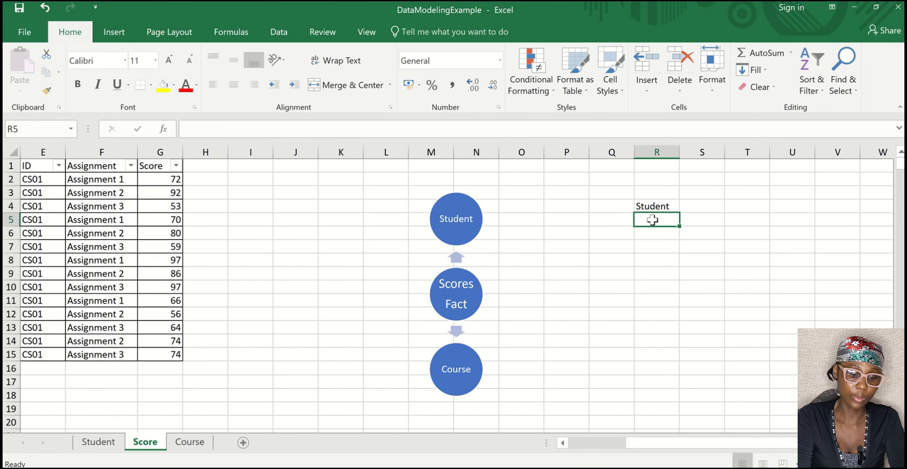
text(Stu)
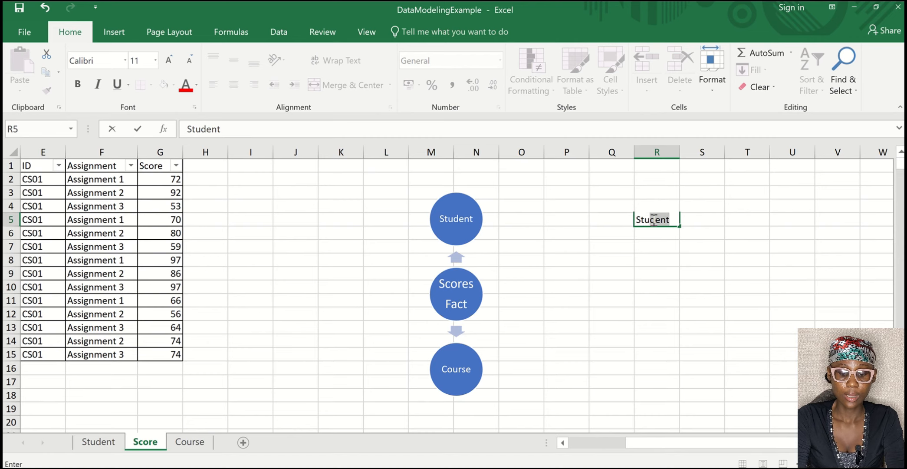
text(dent ID)
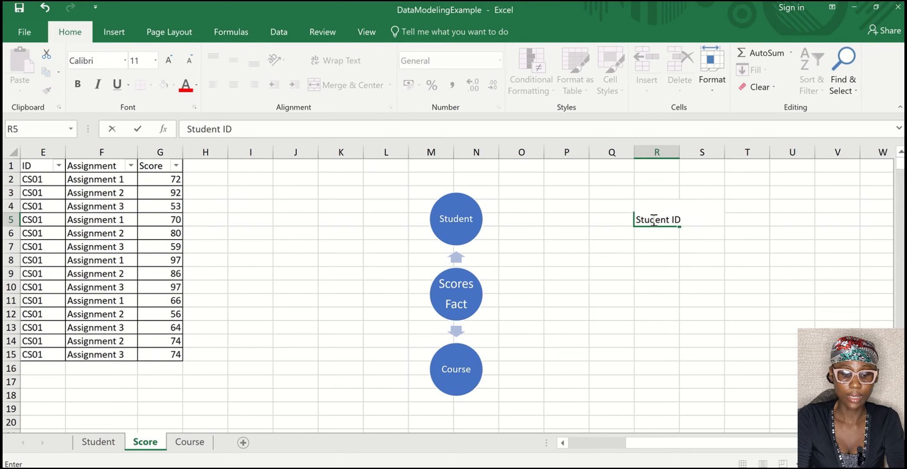
key(Return)
- Enter "First Name" in cell R6 and "Last name" in cell R7 to complete the Student field list
text(Fi)
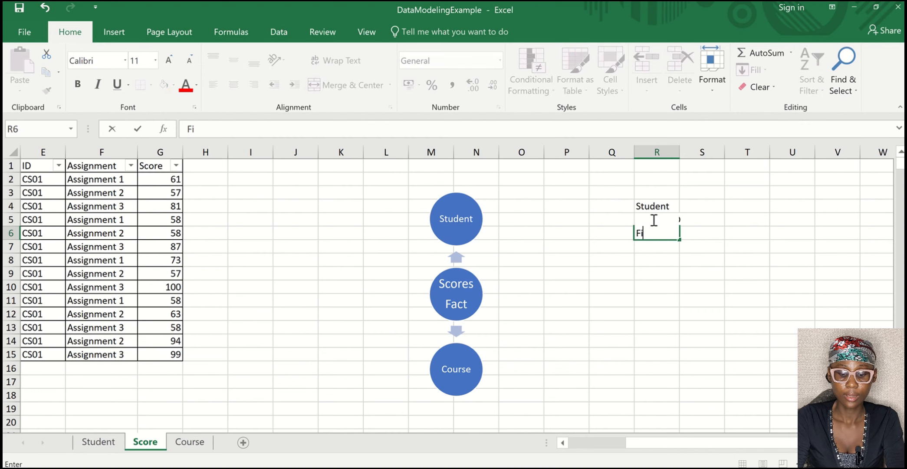
text(rst Name)
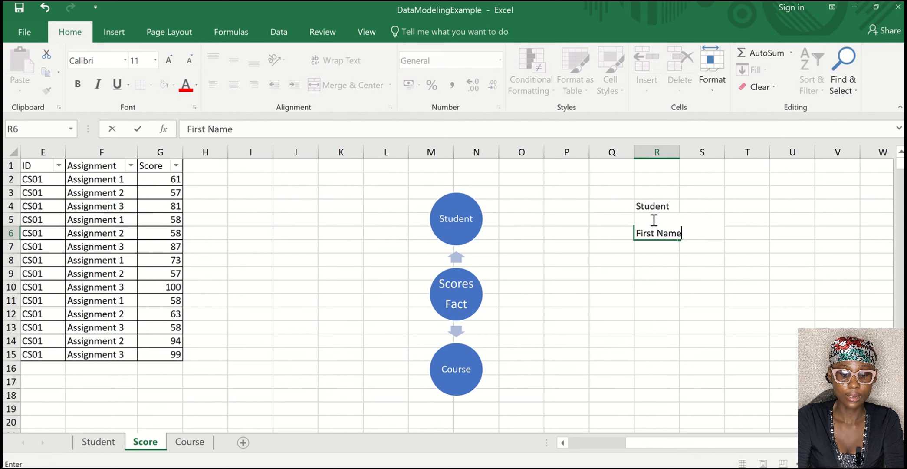
key(Return)
text(Last name)
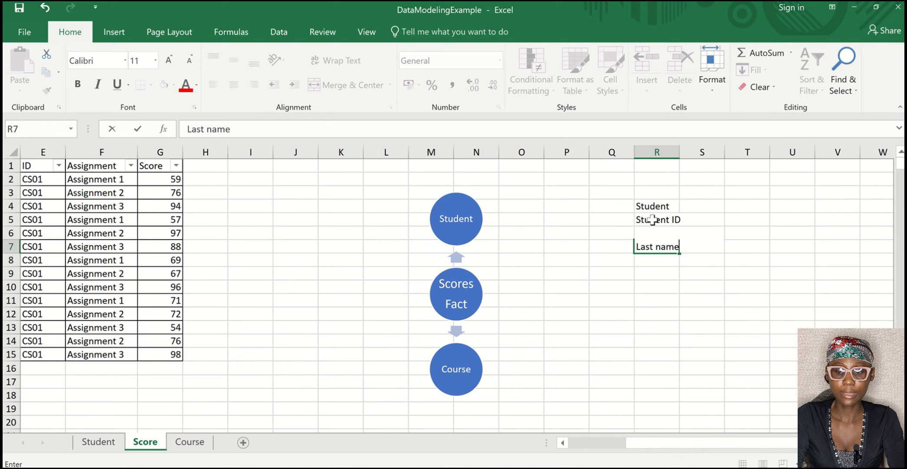
key(Return)
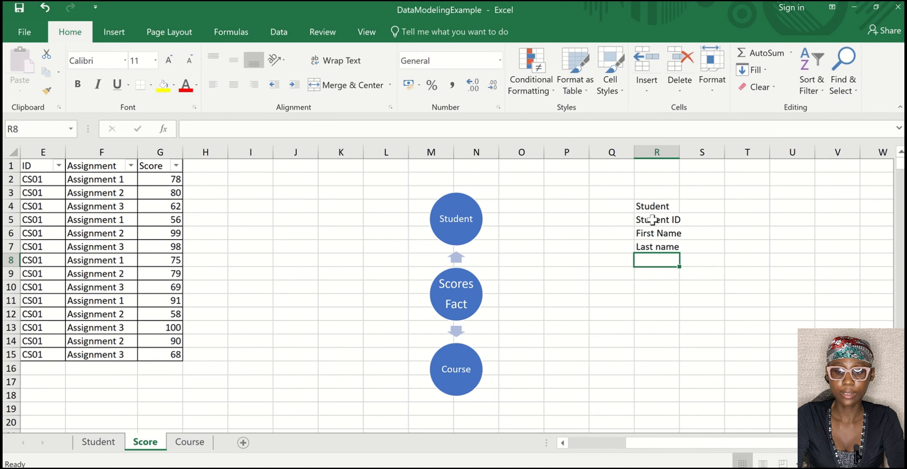
- Enter the heading "Course Table" in cell T4 beside the Student field list
click(757, 207)
text(Cour)
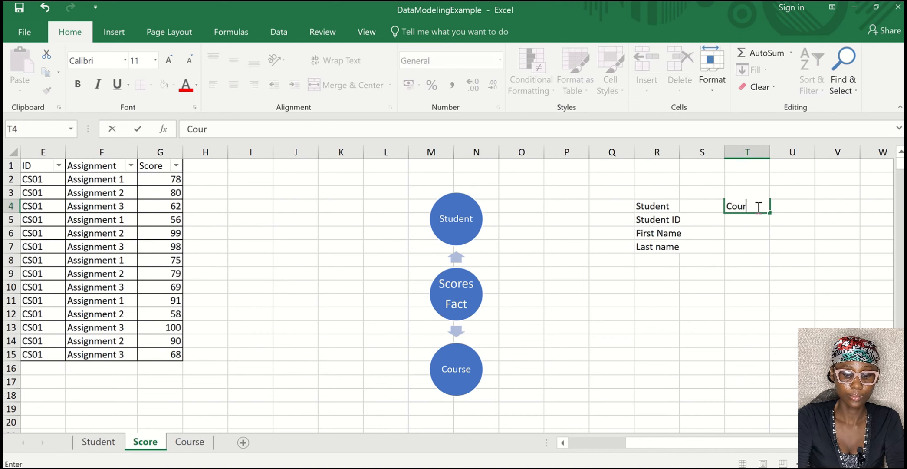
text(se Table)
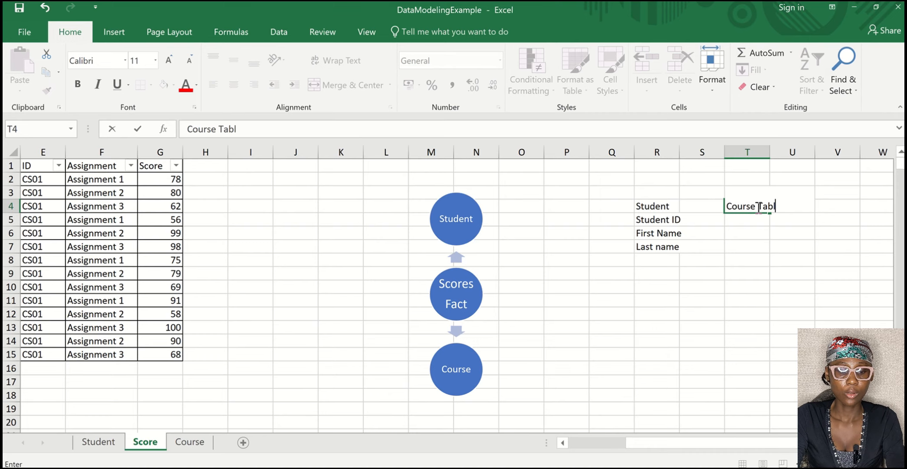
key(Return)
- Review the score table's ID and Course Title columns, and enter "Course ID" in cell T5
scroll(587, 266, left, 3)
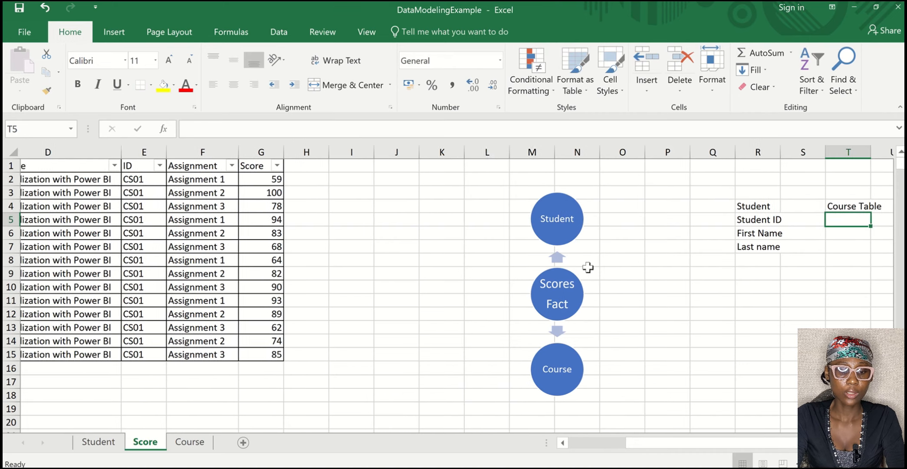
scroll(588, 267, left, 2)
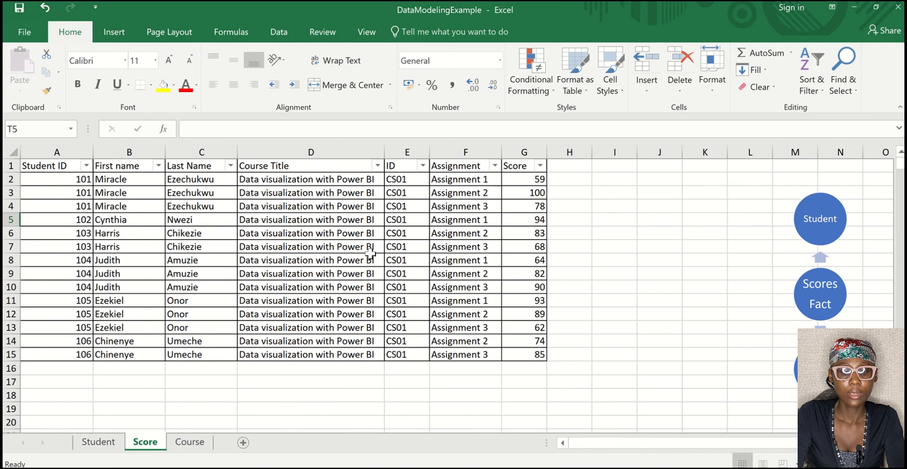
click(406, 152)
click(332, 150)
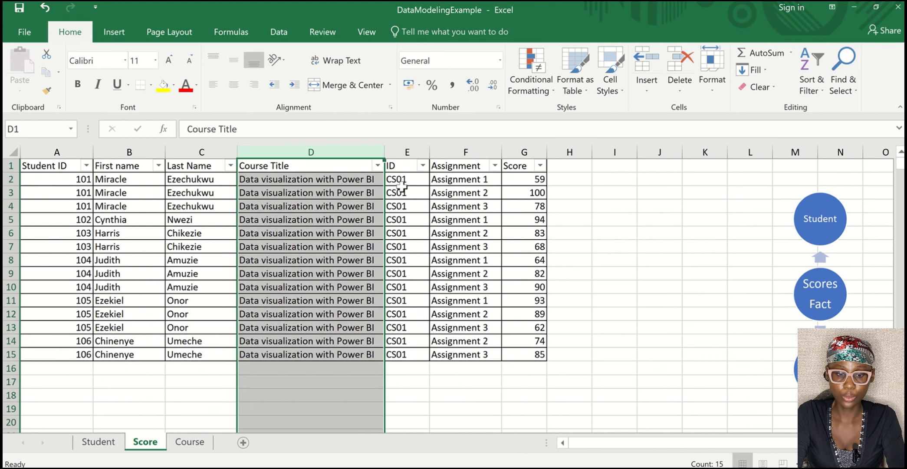
scroll(401, 185, right, 3)
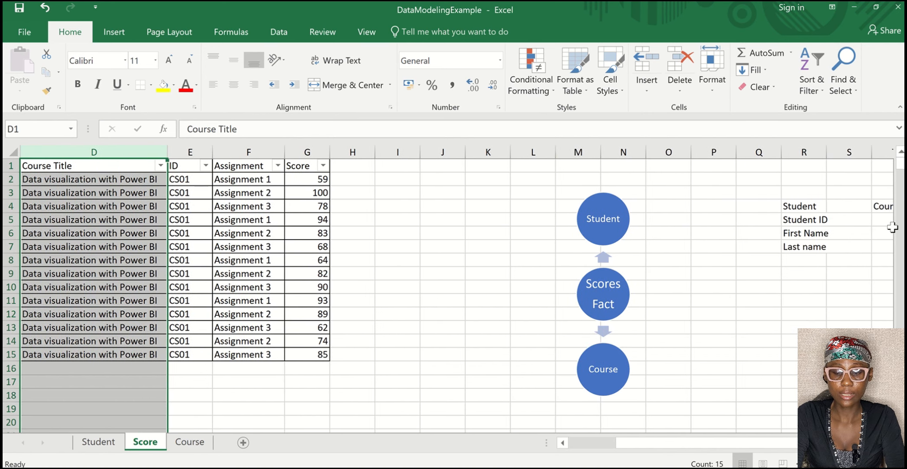
scroll(893, 226, right, 2)
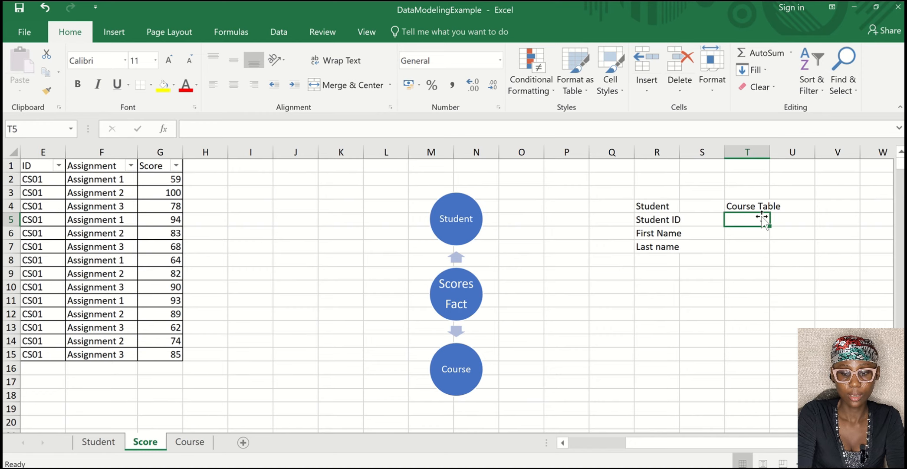
drag(763, 217, 763, 219)
double_click(781, 219)
drag(780, 219, 761, 219)
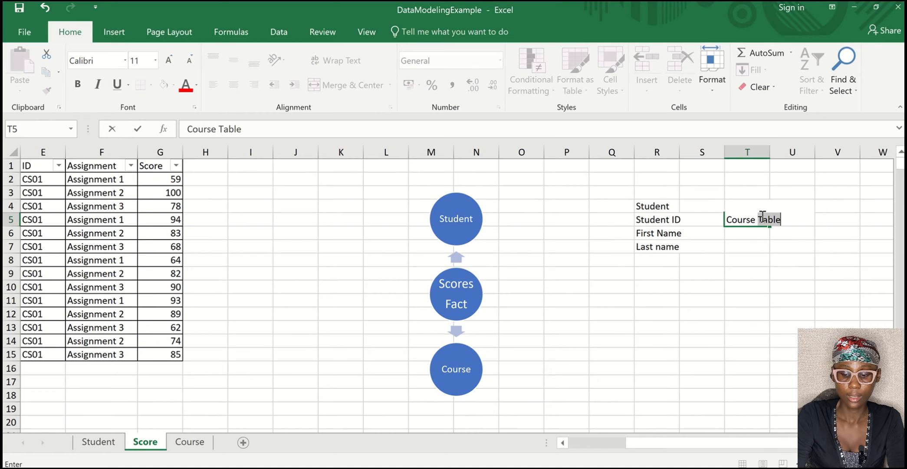
text(ID)
key(Return)
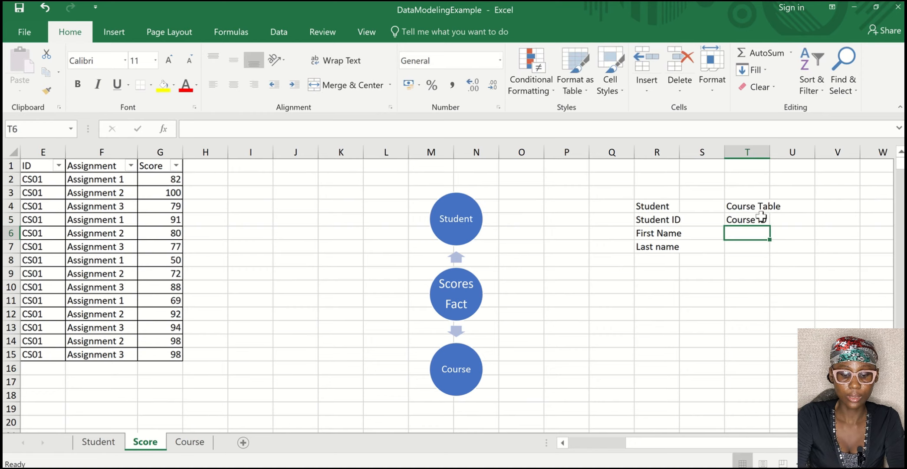
- Enter "Course Title" in cell T6 of the Course Table field list
text(Cours)
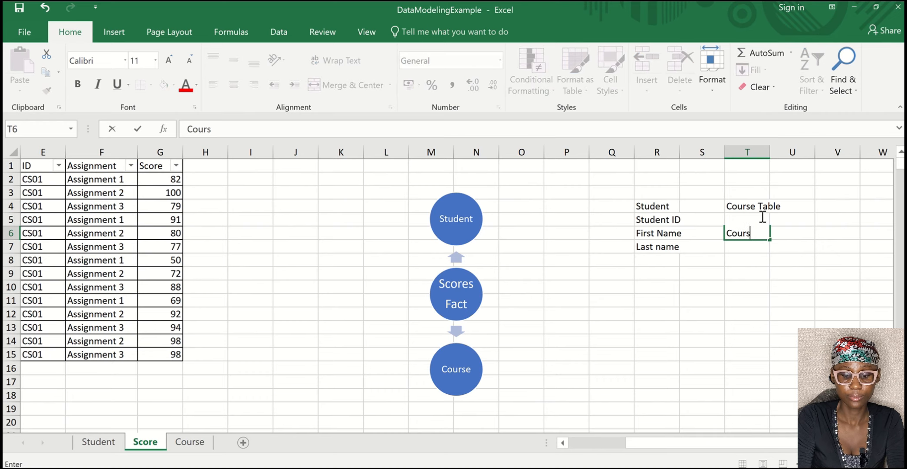
text(e Title)
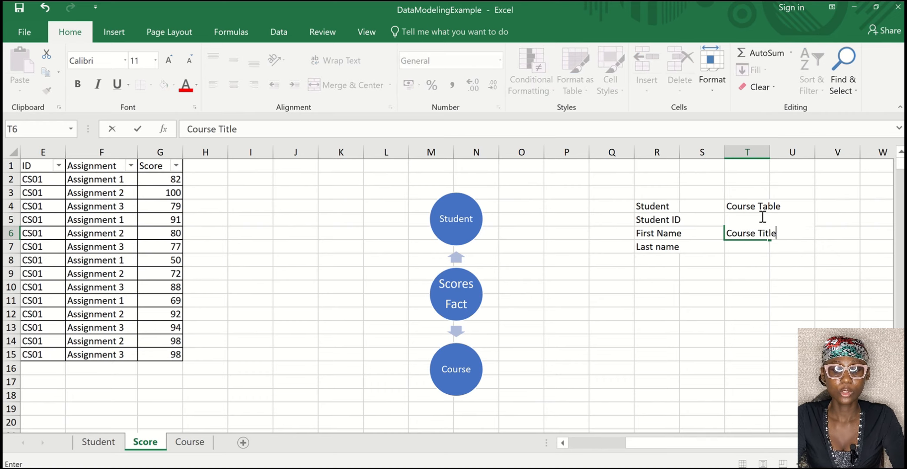
key(Return)
key(Return)
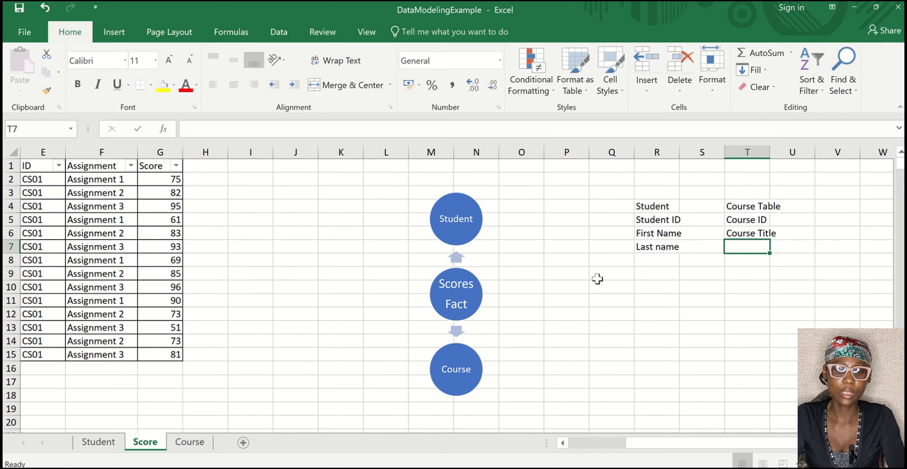
- Enter the heading "Score Fact" in cell V4 beside the Course Table list
scroll(599, 275, right, 1)
scroll(598, 278, right, 1)
scroll(597, 278, left, 1)
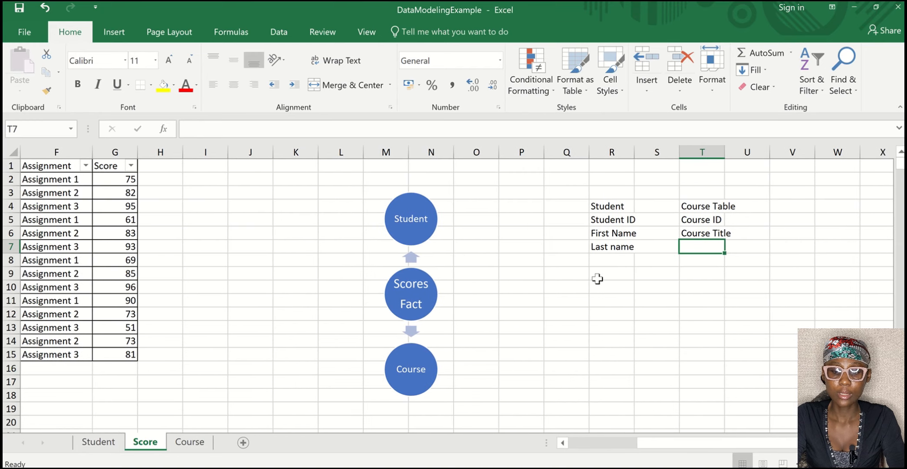
scroll(597, 279, right, 1)
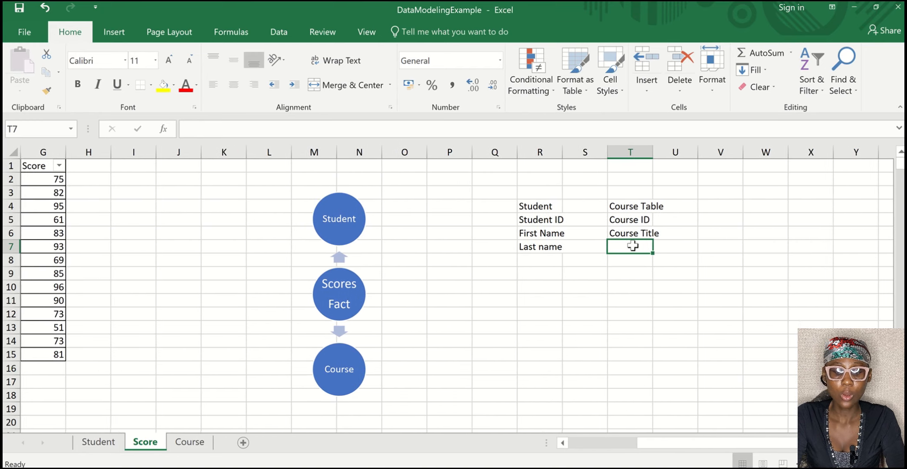
click(708, 206)
text(Score)
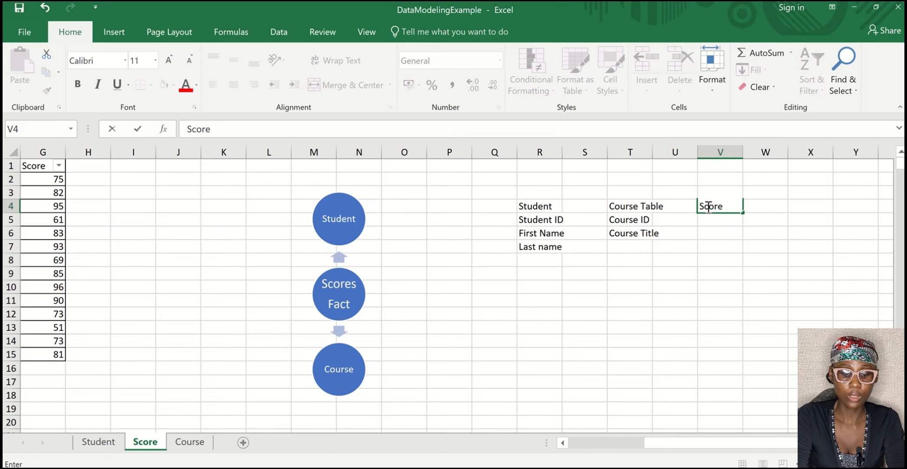
text( Fact)
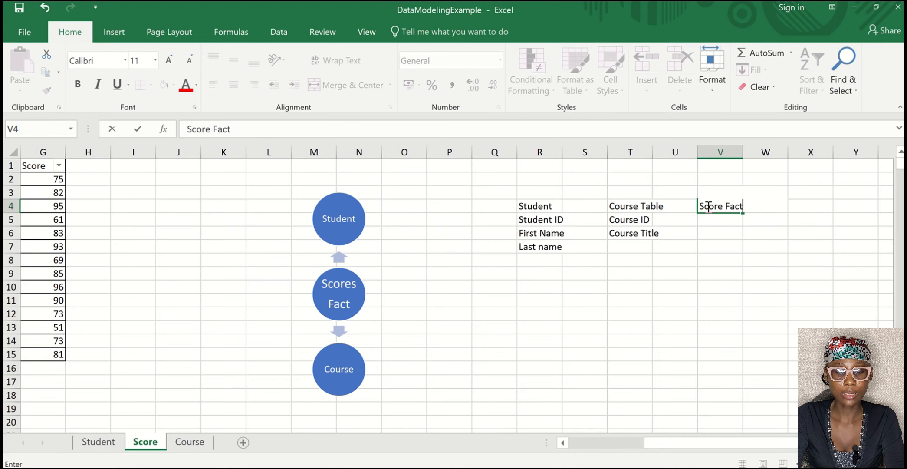
key(Return)
- Review the score table's Score column, and enter "Score Fact" in cell V5 below the same heading
scroll(707, 207, left, 6)
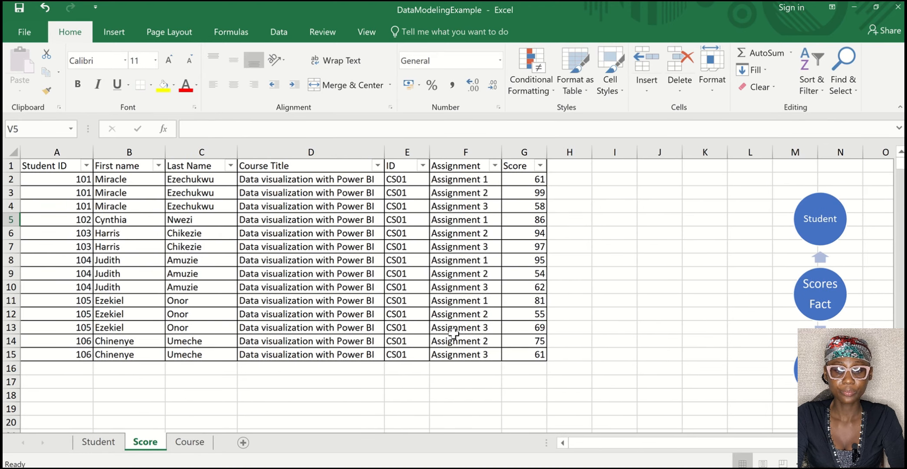
scroll(453, 333, right, 3)
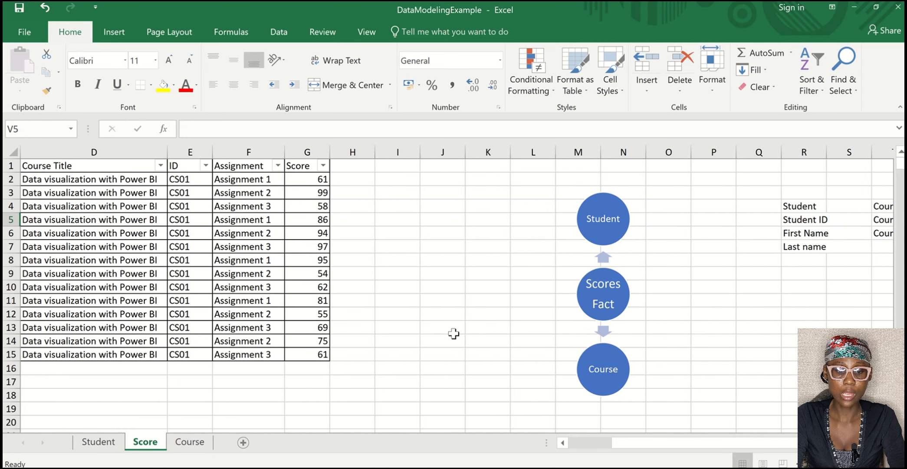
click(302, 152)
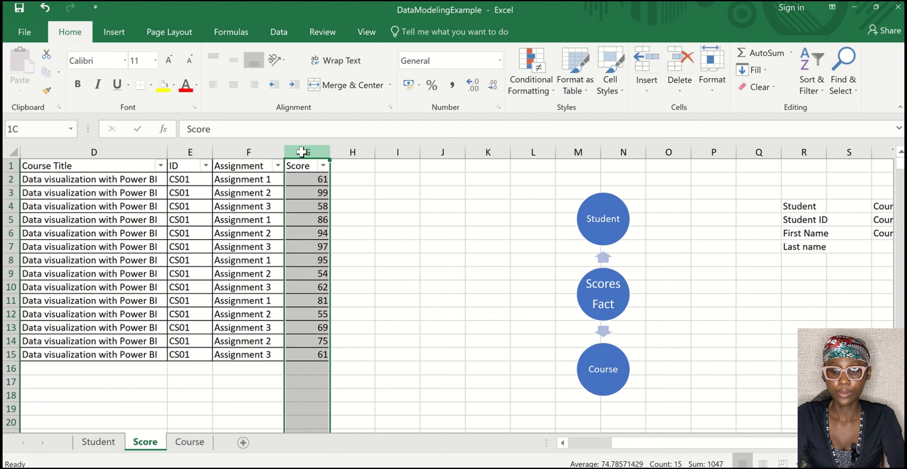
scroll(482, 265, right, 2)
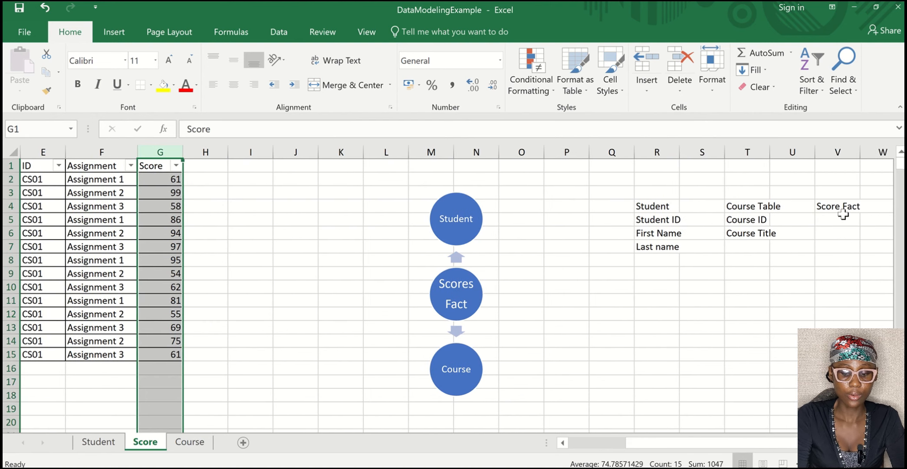
click(843, 219)
text(Score Fact)
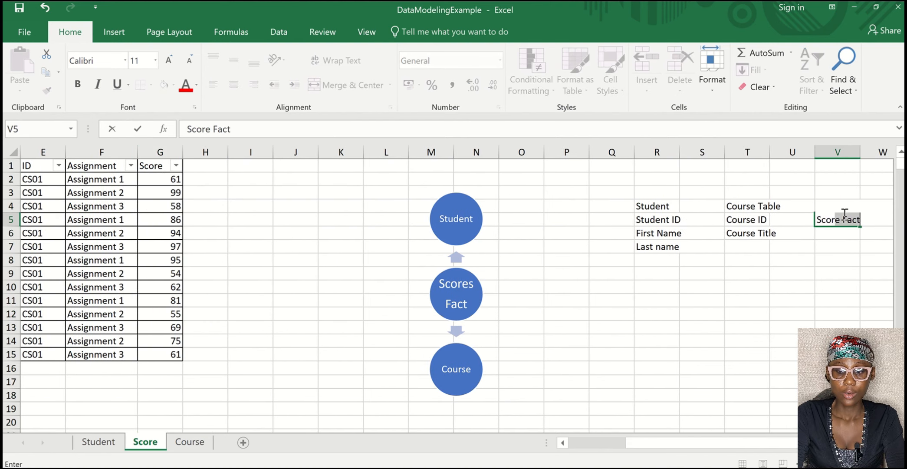
key(Return)
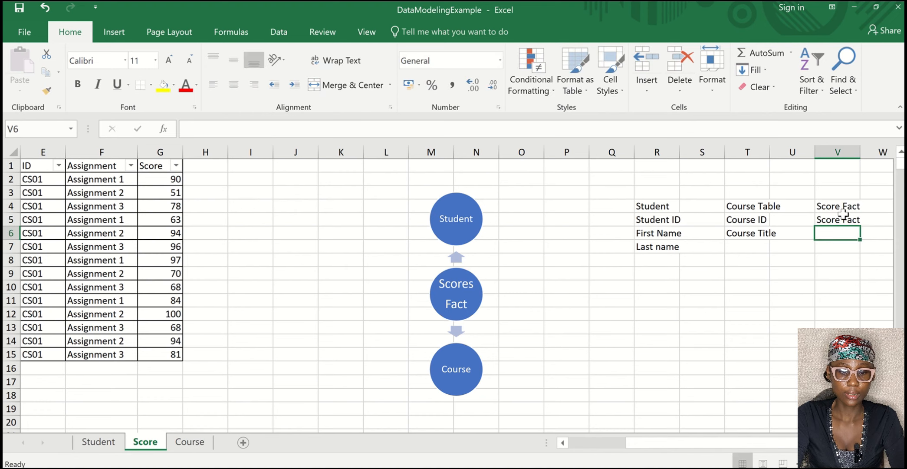
- Change the entry in cell V5, below the Score Fact heading, to "Score"
click(843, 215)
click(573, 134)
key(BackSpace)
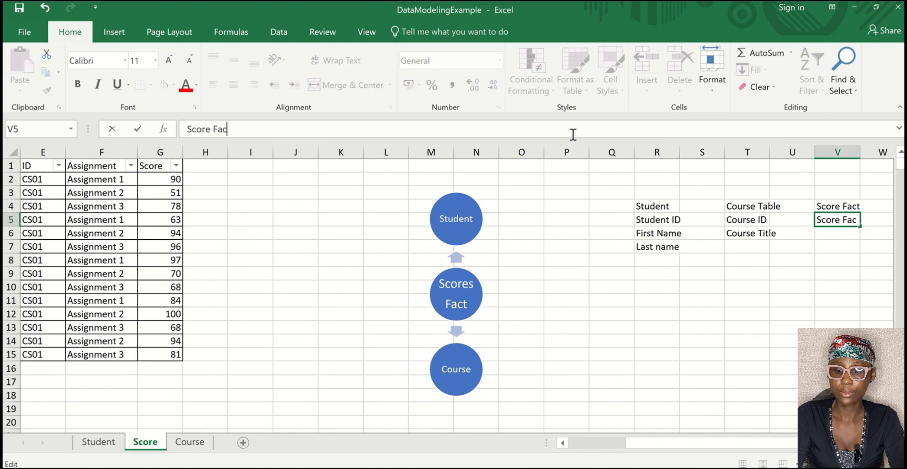
key(BackSpace)
key(BackSpace)
key(BackSpace)
key(BackSpace)
key(Return)
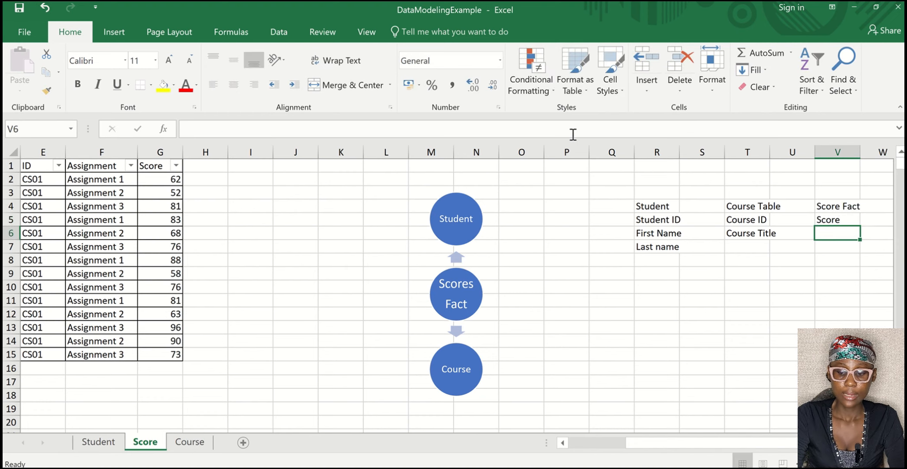
- Review the score table's columns and enter "Student ID" in cell V6 of the Score Fact field list
key(Home)
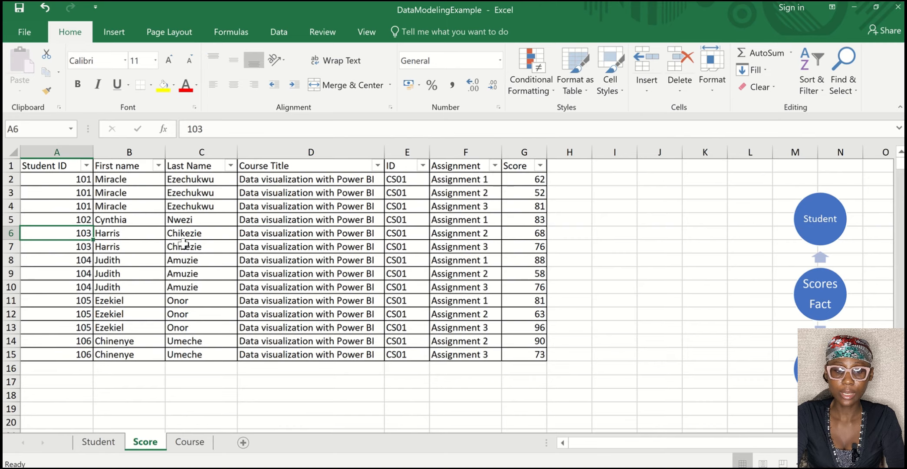
scroll(183, 244, right, 5)
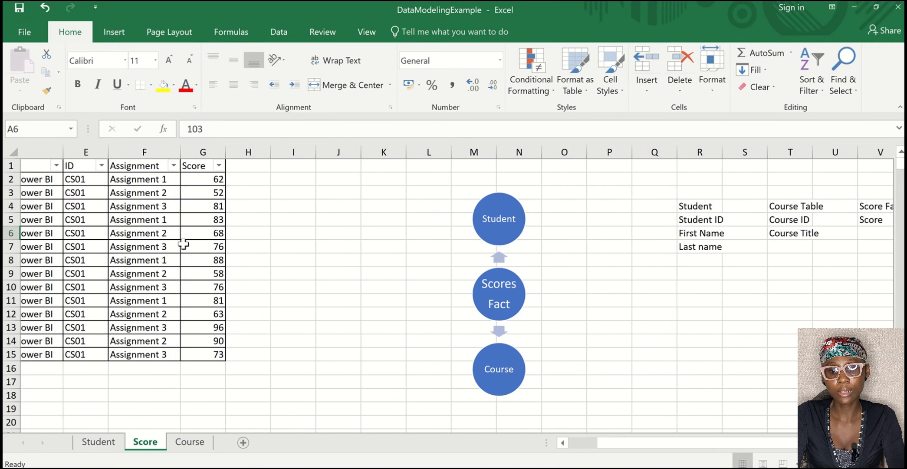
scroll(184, 244, right, 1)
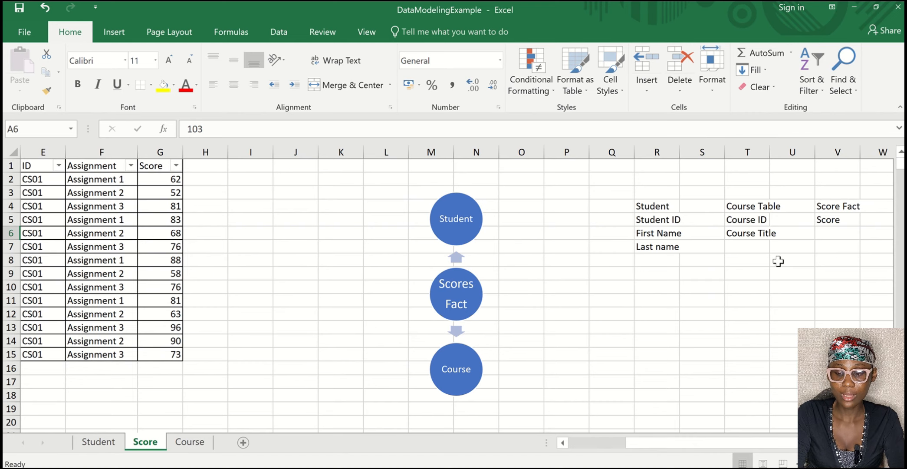
click(830, 235)
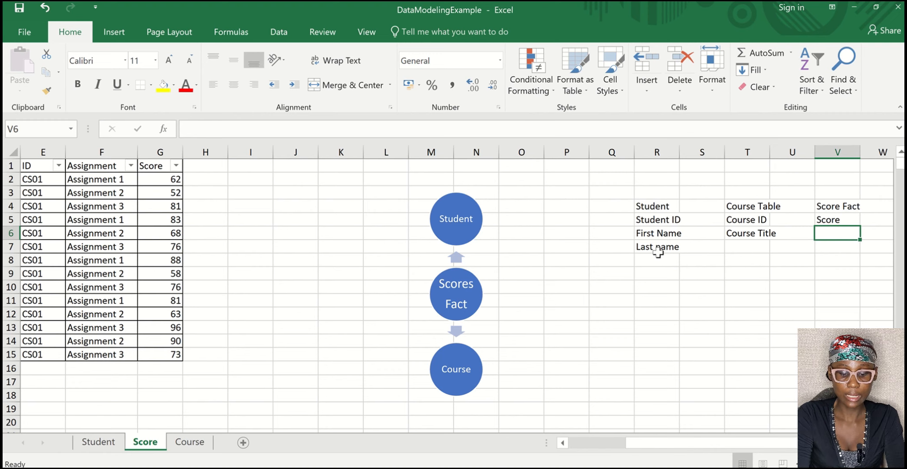
text(Stude)
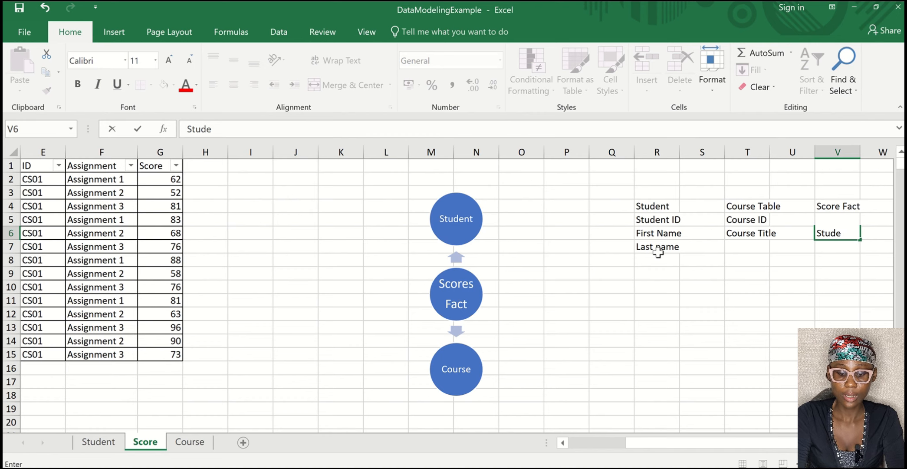
text(nt ID)
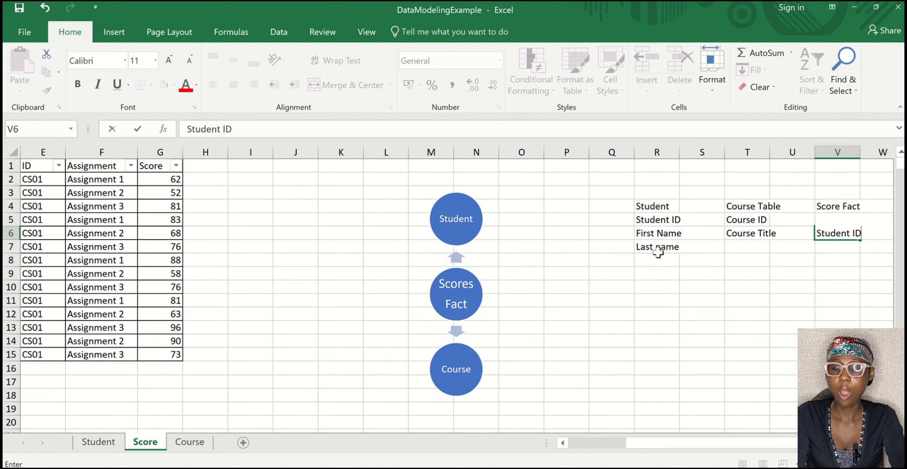
key(Return)
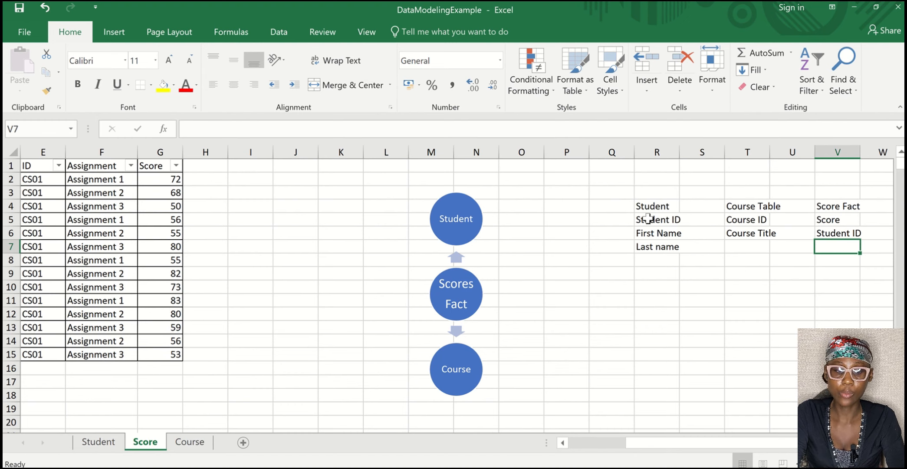
- Check the score table's columns again and enter "Course ID" in cell V7 of the Score Fact field list
scroll(648, 218, left, 3)
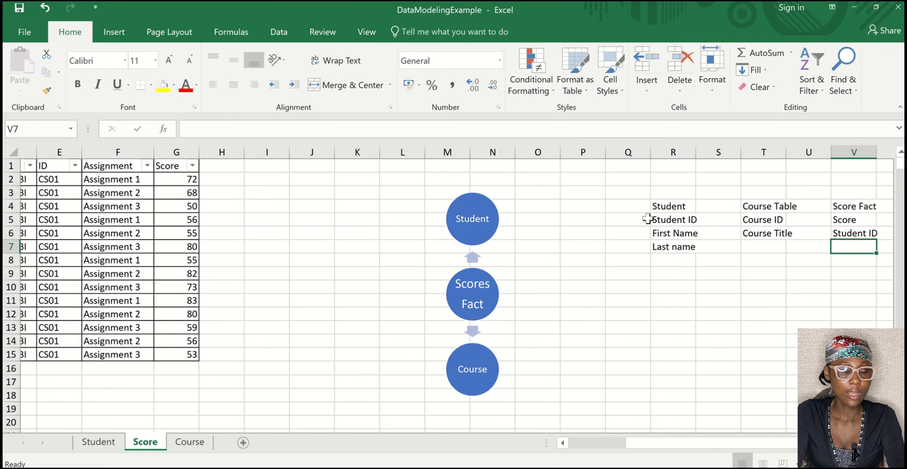
scroll(648, 218, left, 1)
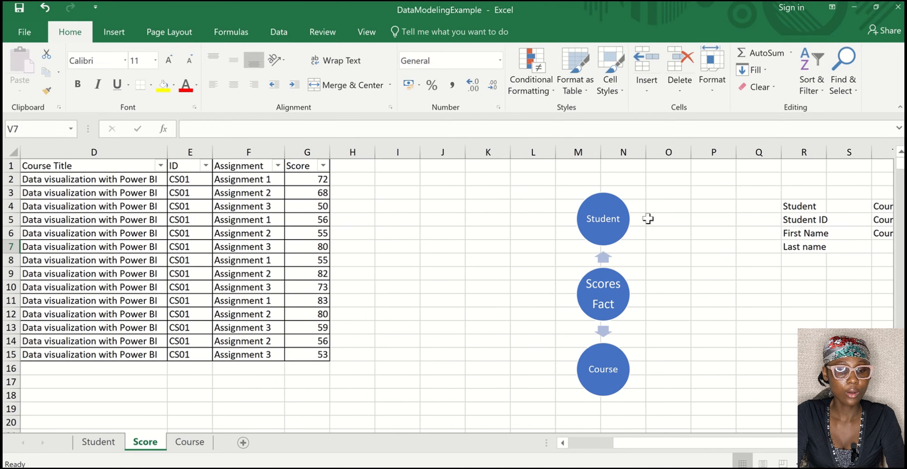
scroll(382, 239, left, 2)
scroll(384, 239, left, 1)
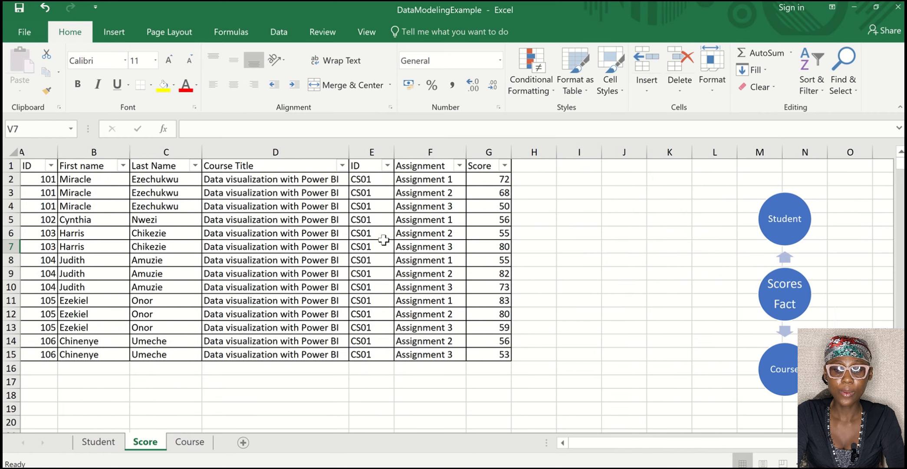
scroll(384, 240, right, 4)
scroll(384, 239, right, 1)
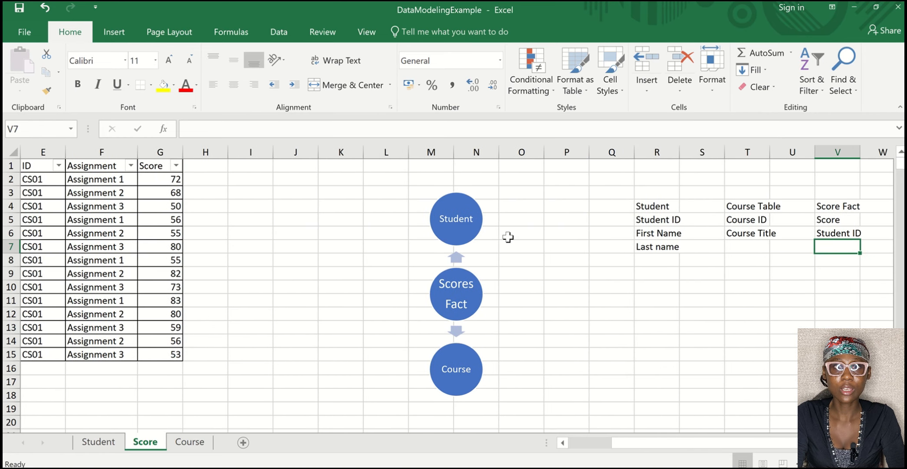
click(666, 282)
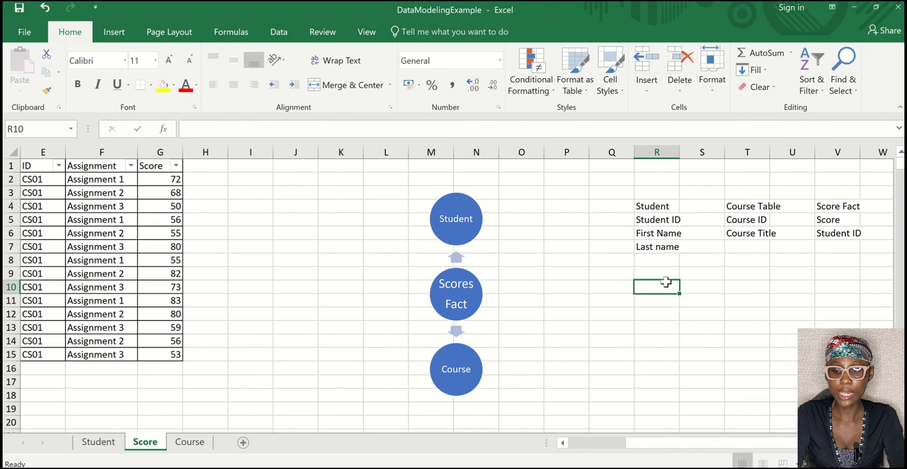
click(837, 246)
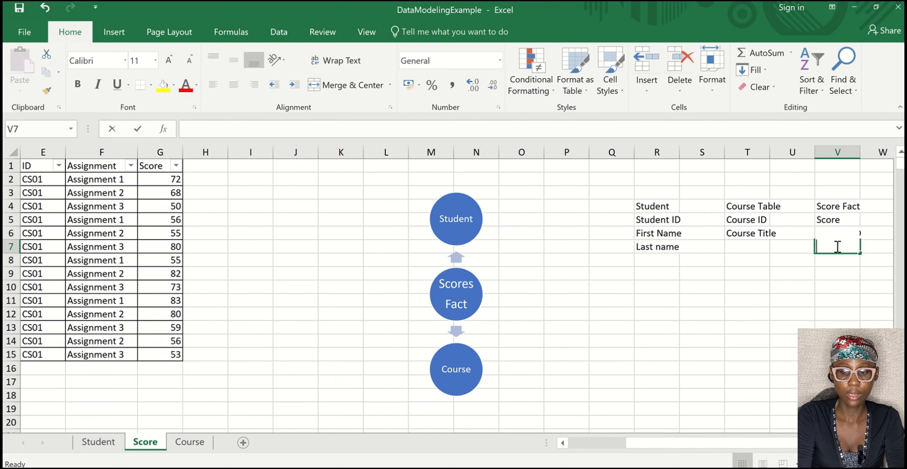
text(Course)
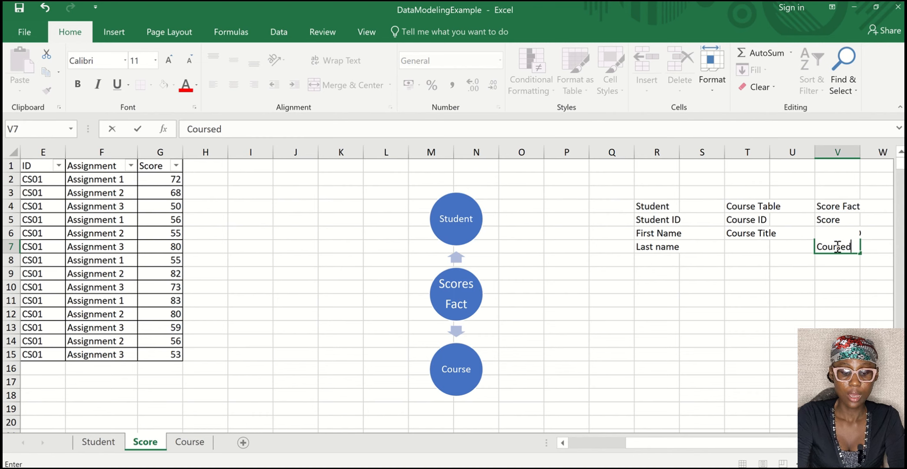
text( ID)
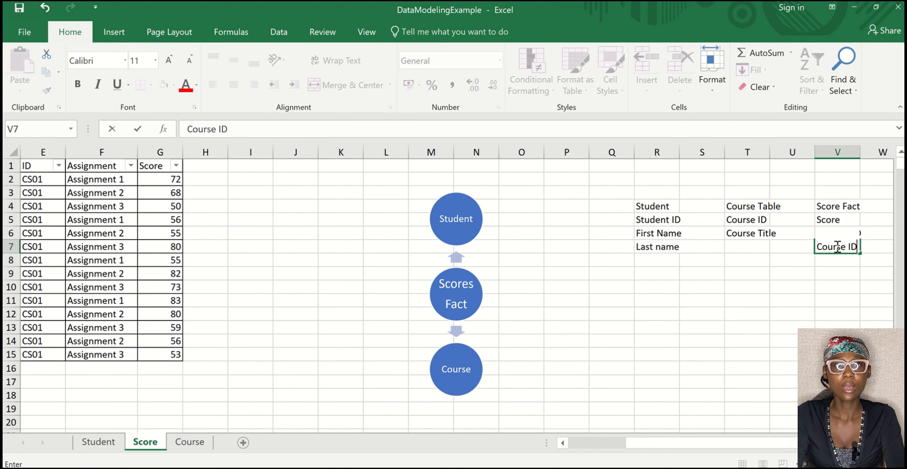
key(Return)
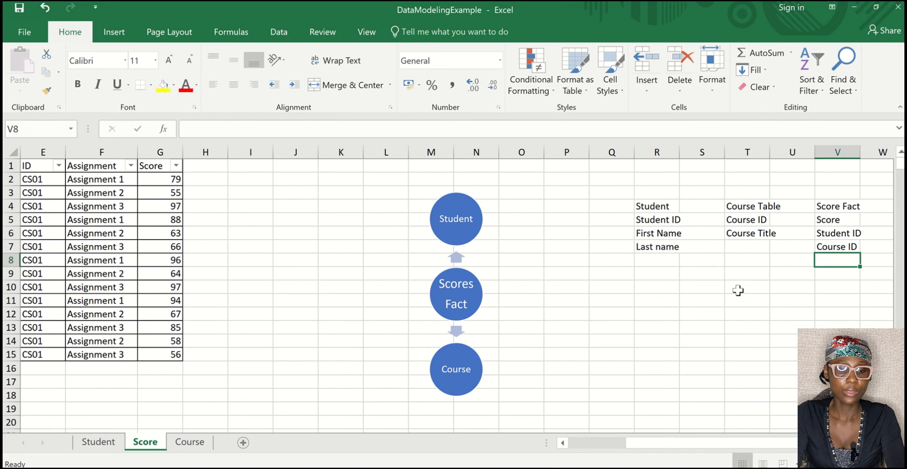
- Enter "Assignement" in cell V8 as the last field of the Score Fact list
scroll(738, 290, left, 2)
scroll(738, 290, left, 2)
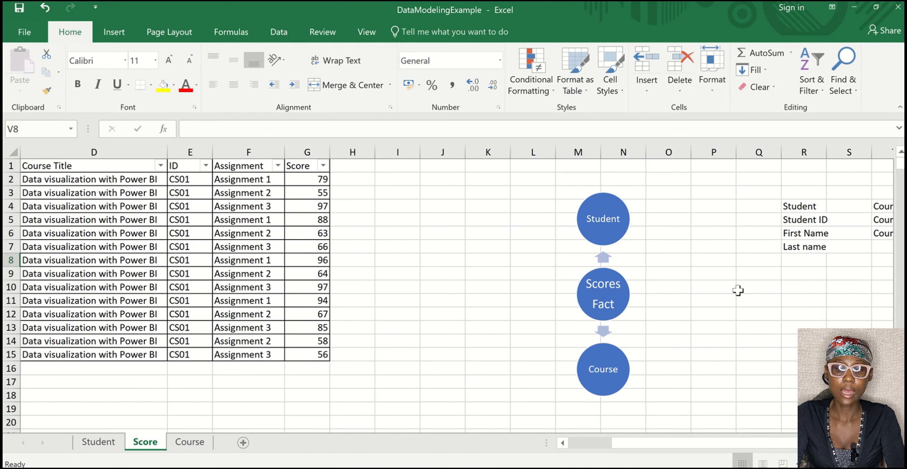
scroll(739, 290, right, 4)
scroll(739, 290, right, 1)
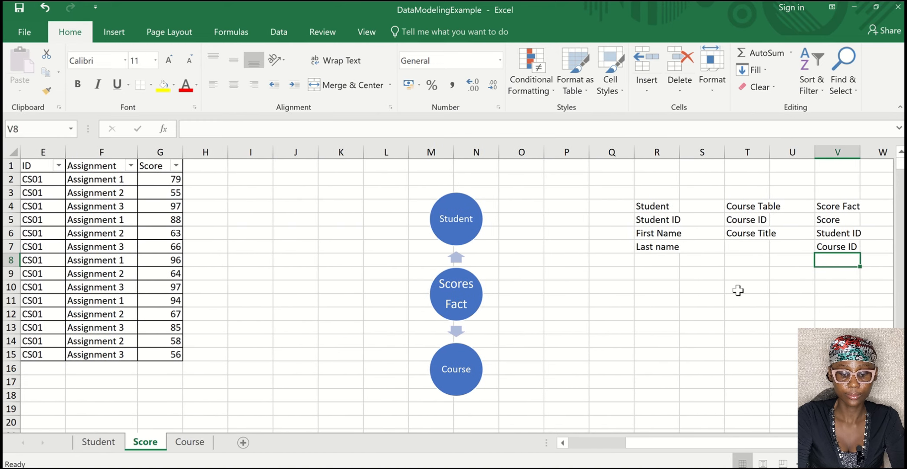
text(Assi)
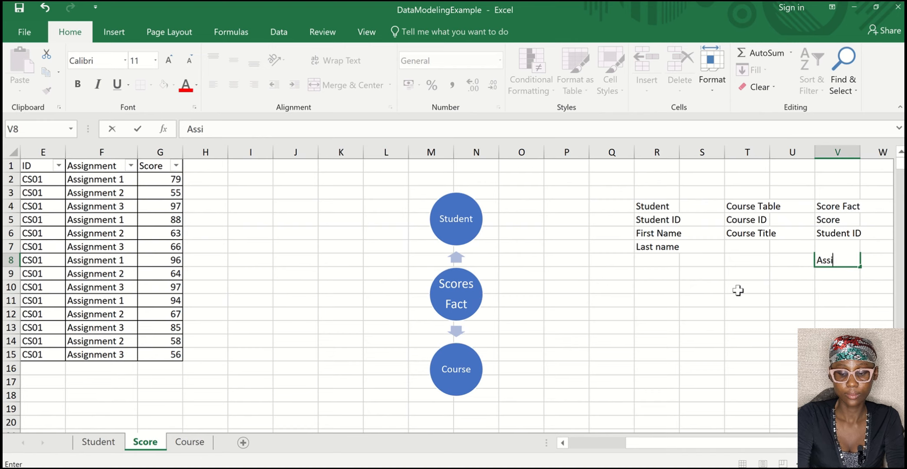
text(gnement)
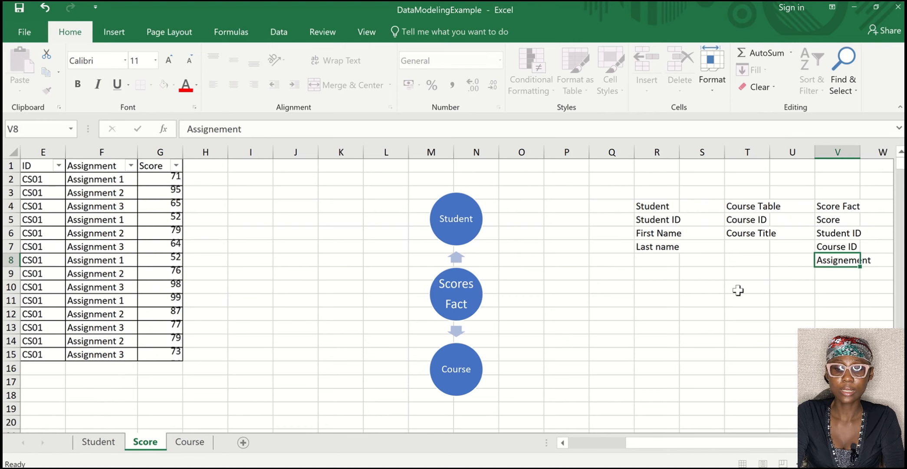
key(Return)
- Compare the score table with the three field lists, and switch to the DataModellingExample report in Power BI Desktop
scroll(729, 303, right, 1)
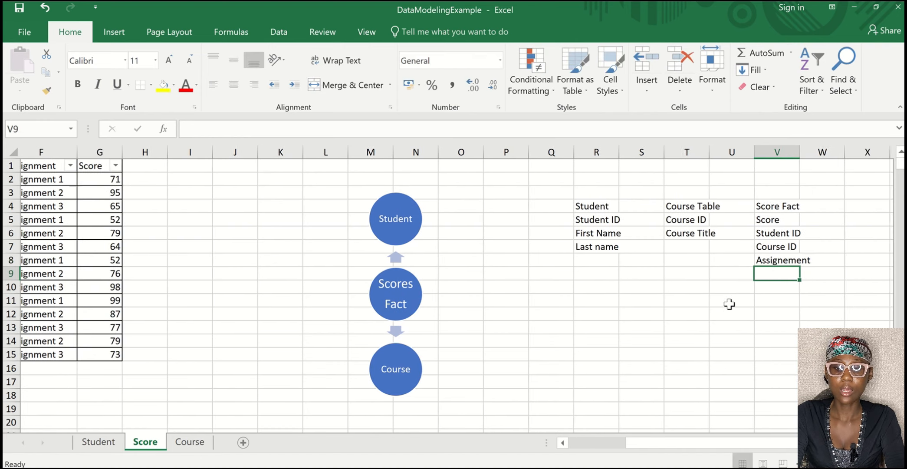
scroll(729, 303, left, 1)
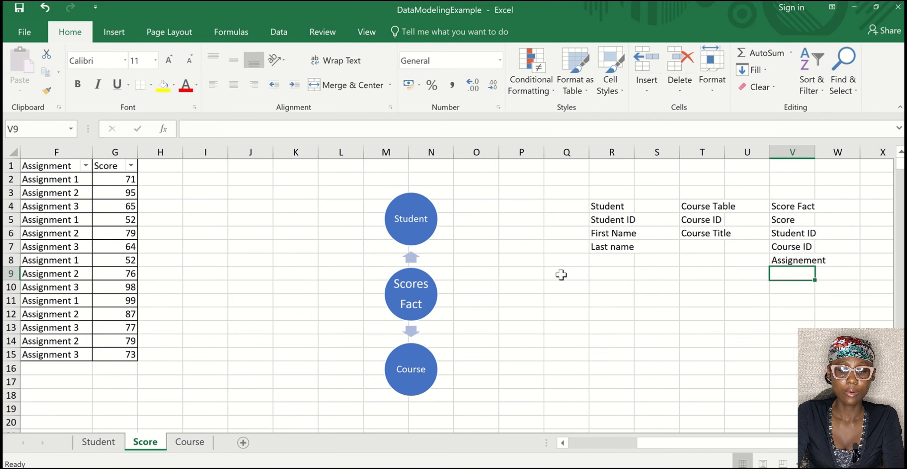
scroll(561, 275, left, 5)
scroll(561, 274, right, 6)
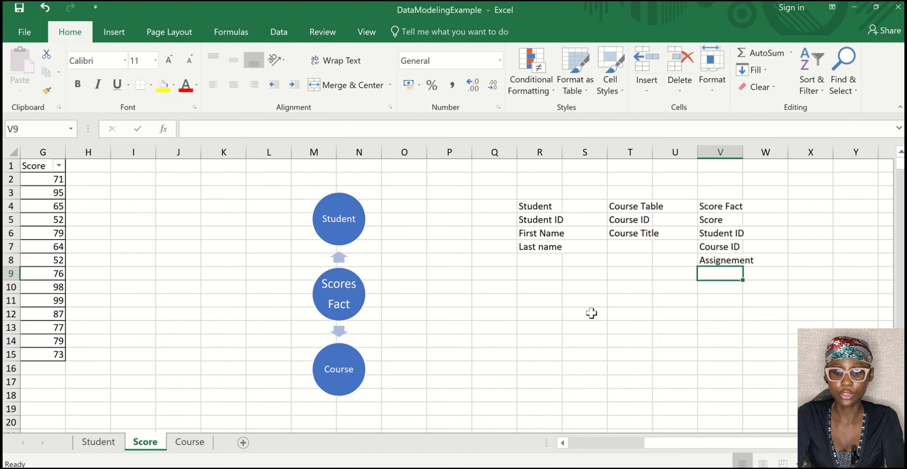
mouse_move(564, 467)
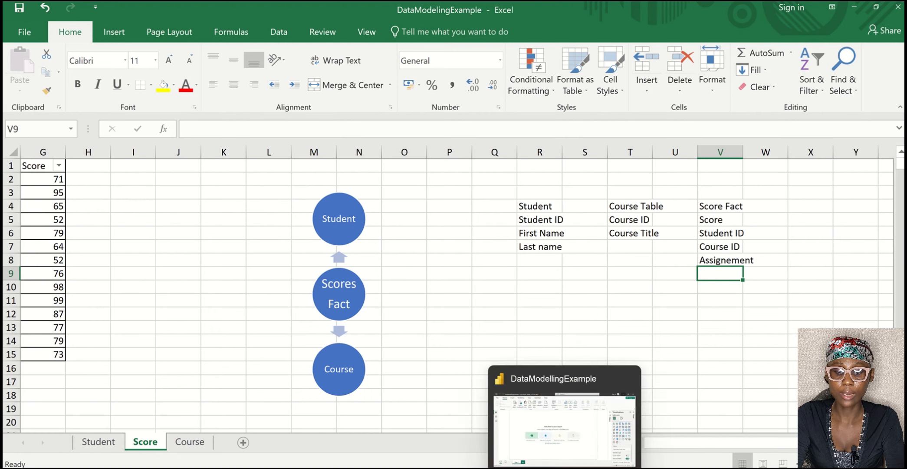
click(562, 428)
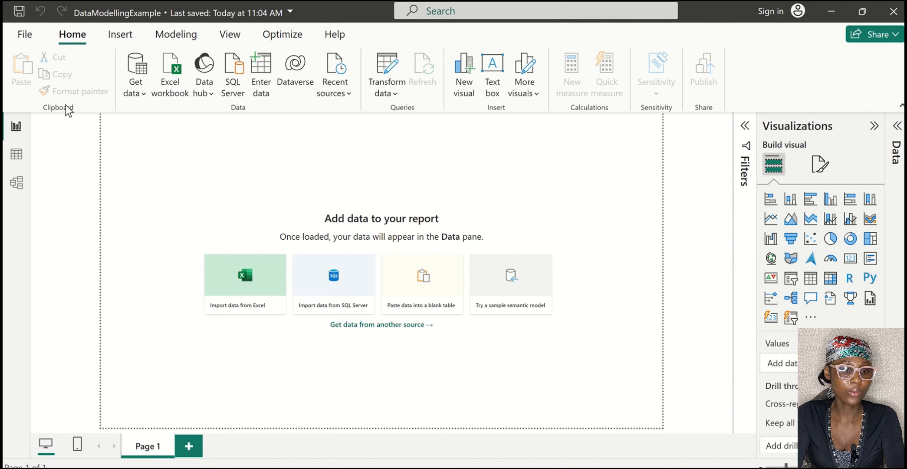
click(25, 34)
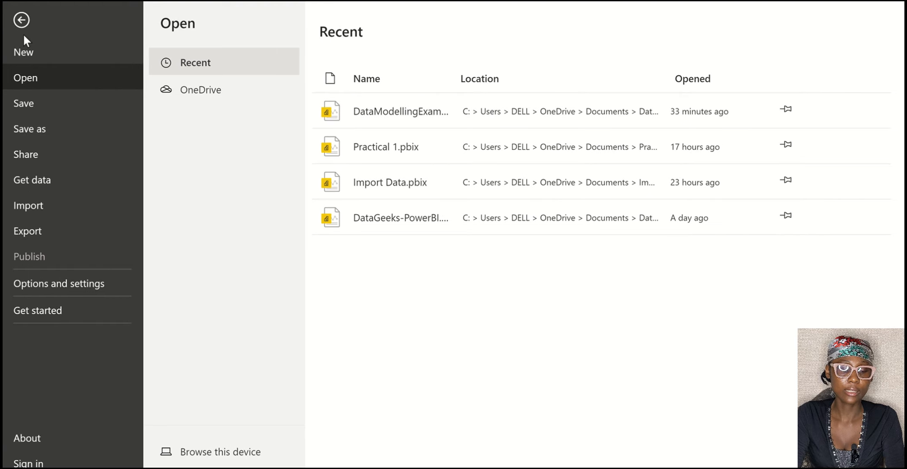
click(20, 21)
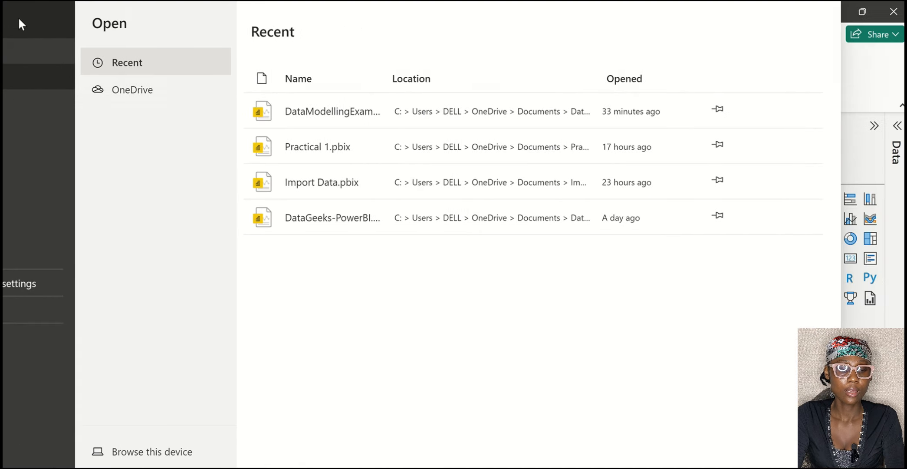
- Get data from an Excel workbook, opening DataModelingExample from the Downloads folder
click(143, 95)
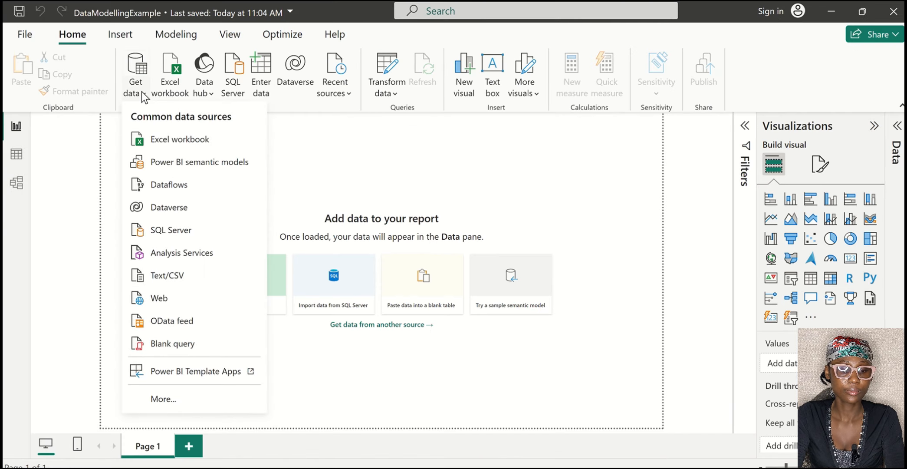
click(174, 141)
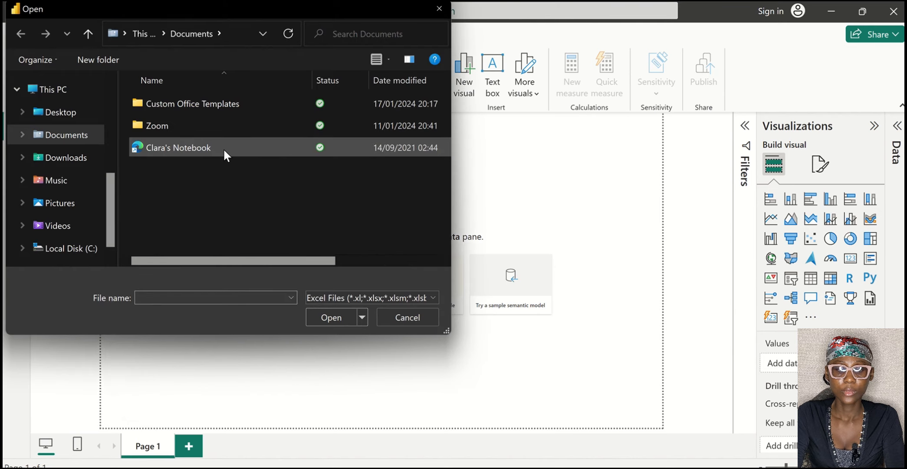
click(68, 161)
click(192, 120)
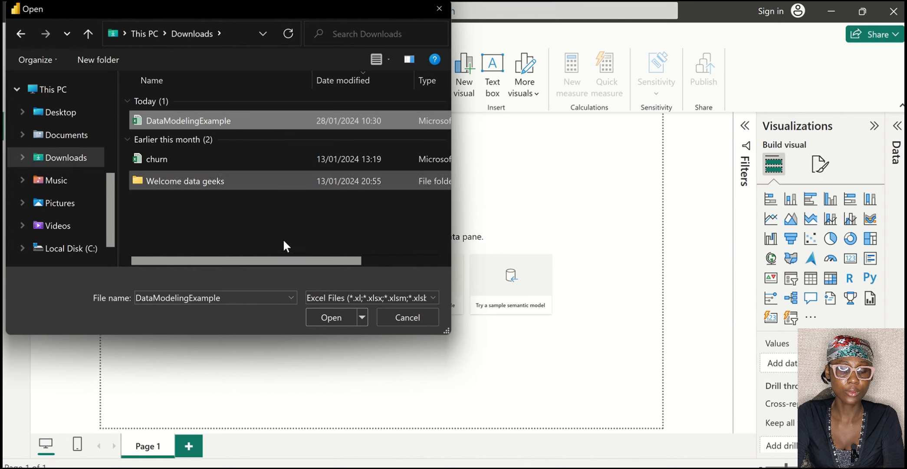
click(330, 317)
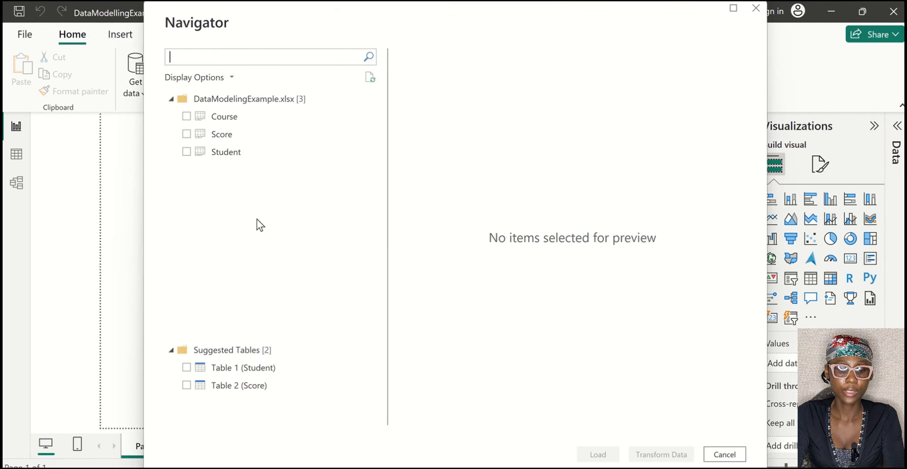
- Choose the Score sheet and Table 2 (Score) from the workbook and open both for transformation in Power Query Editor
click(184, 134)
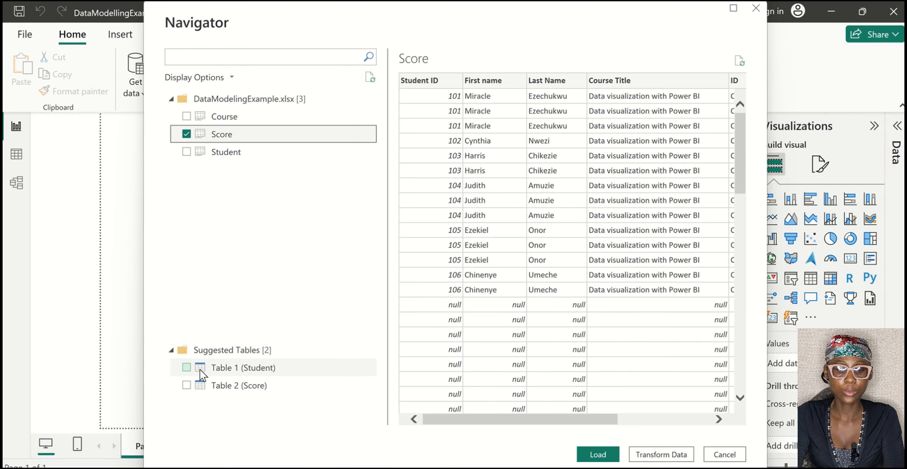
click(189, 385)
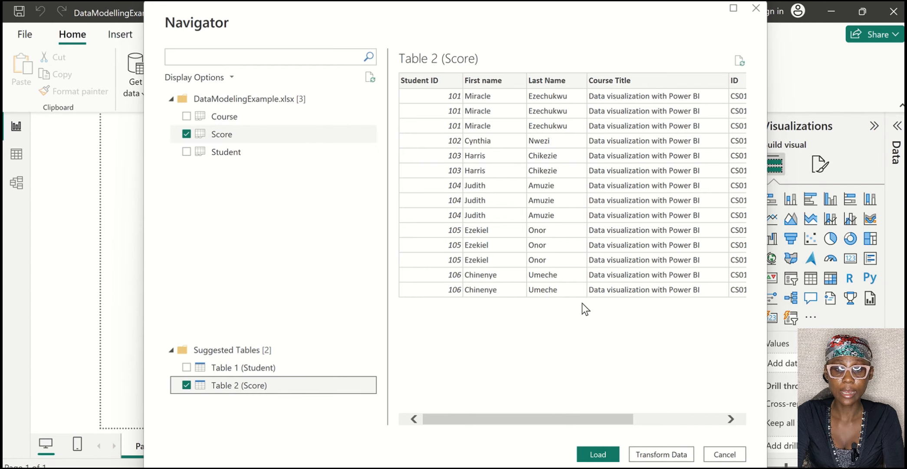
click(649, 455)
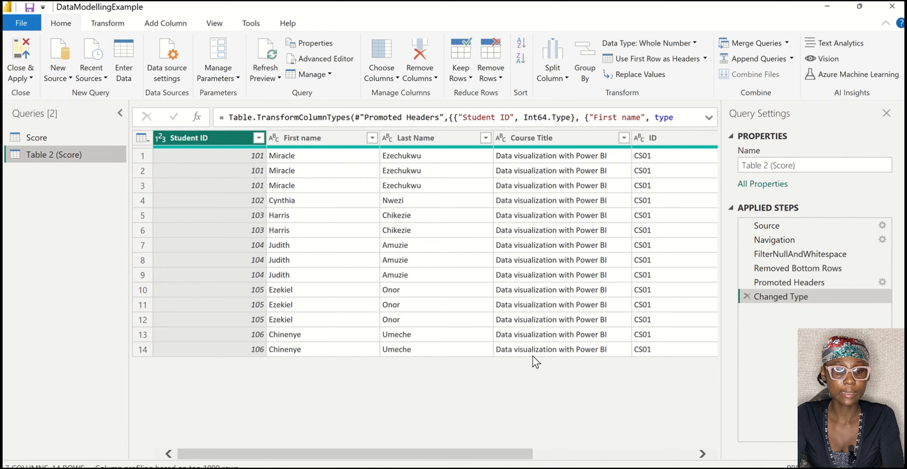
- Examine all columns of the Table 2 (Score) query and compare them with the three table field lists in the Excel workbook
scroll(532, 356, right, 5)
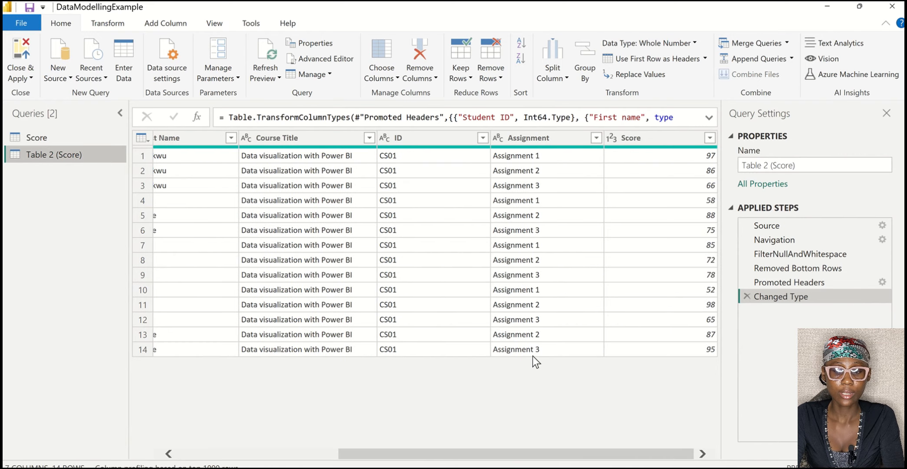
scroll(532, 356, left, 5)
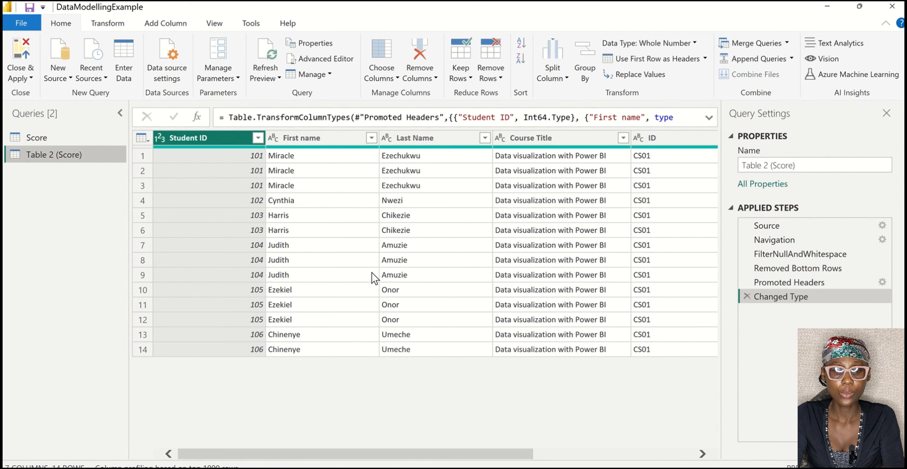
scroll(372, 272, right, 3)
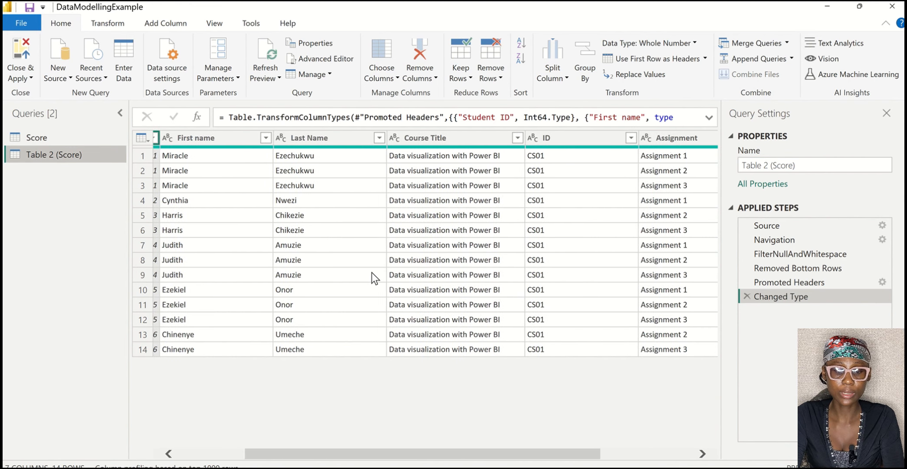
scroll(371, 272, right, 3)
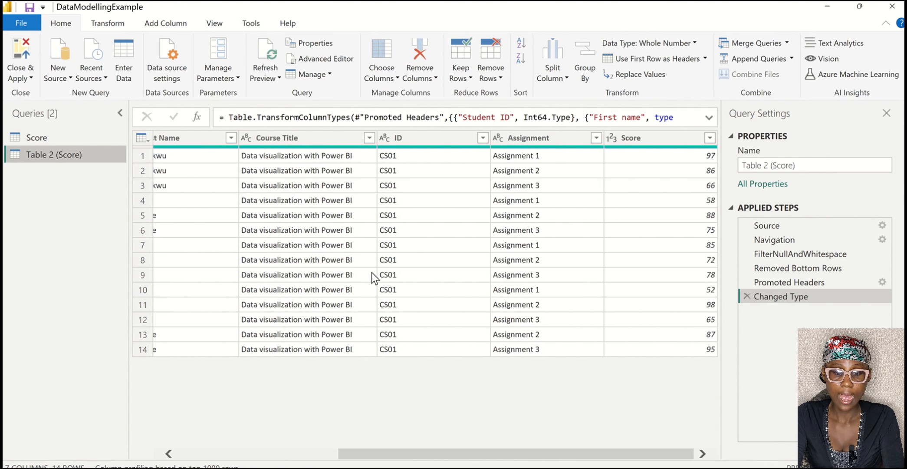
scroll(371, 272, left, 3)
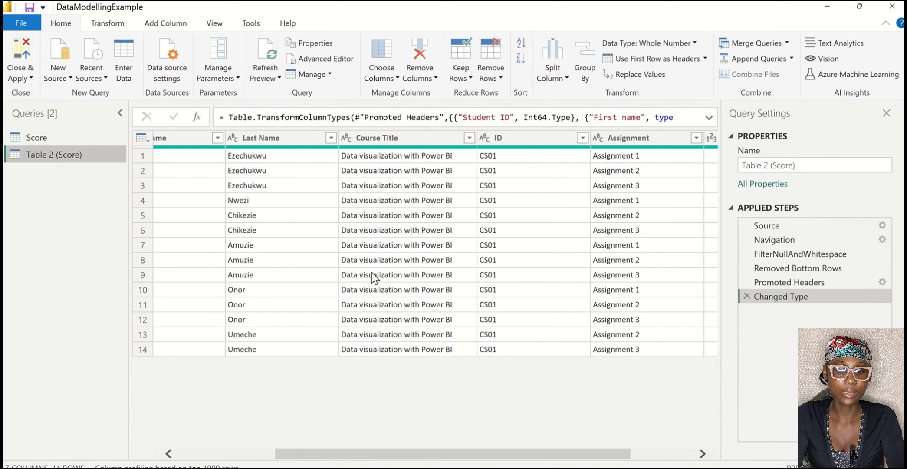
scroll(372, 272, left, 3)
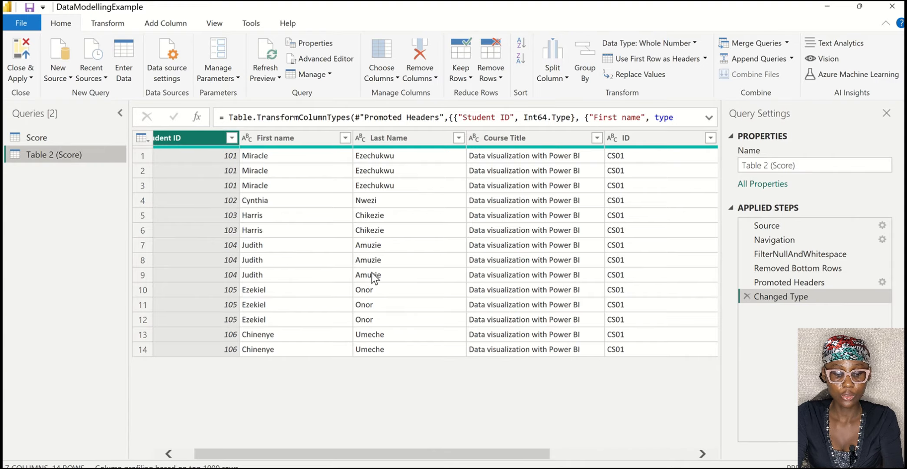
key(alt+Tab)
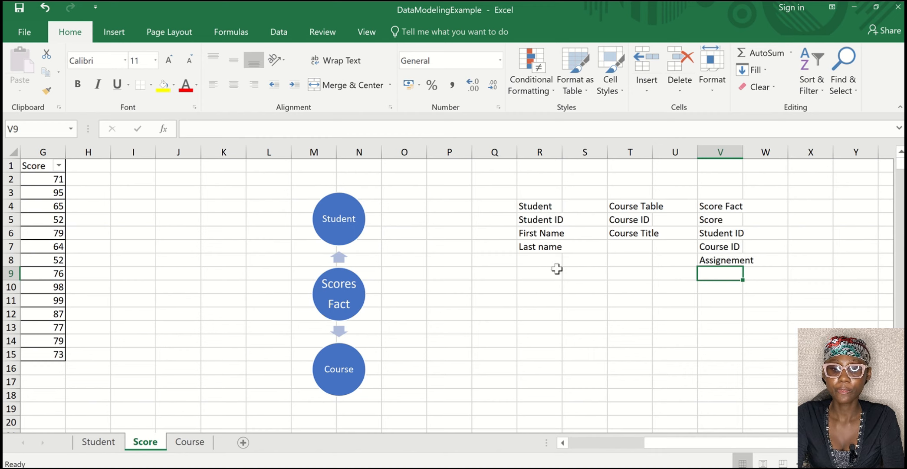
key(alt+Tab)
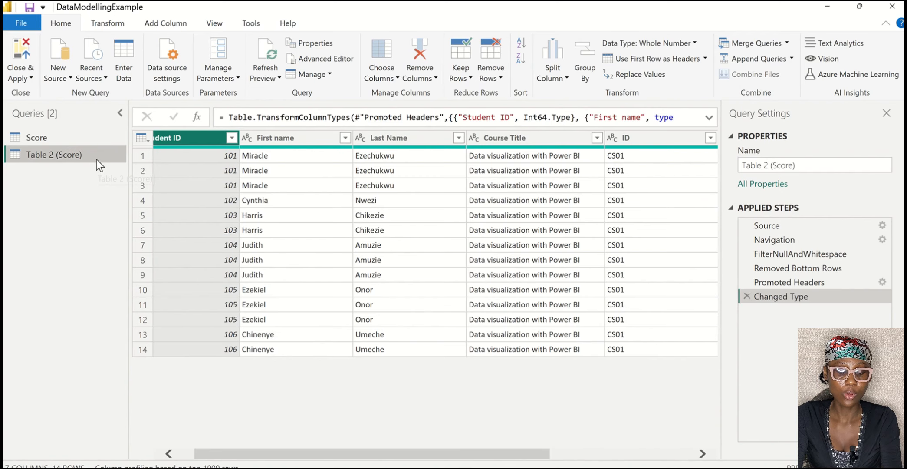
- Duplicate the Table 2 (Score) query, and duplicate that copy to get a third version of the table
right_click(96, 159)
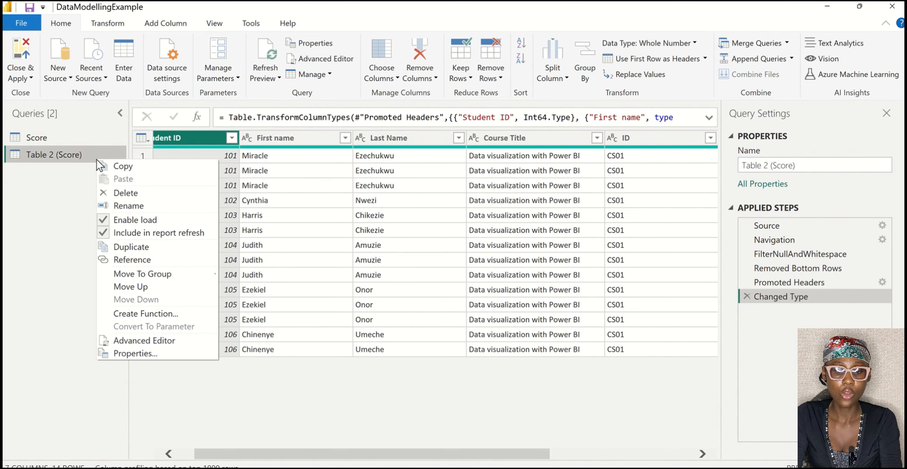
click(124, 248)
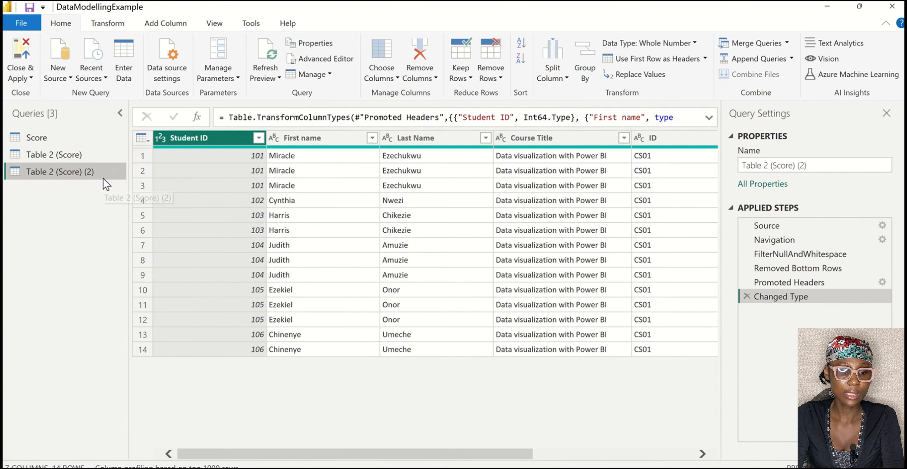
right_click(103, 178)
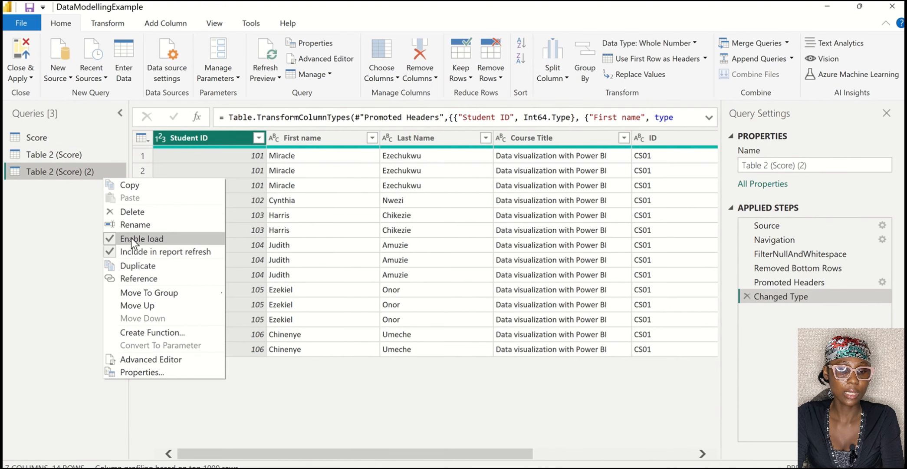
click(139, 265)
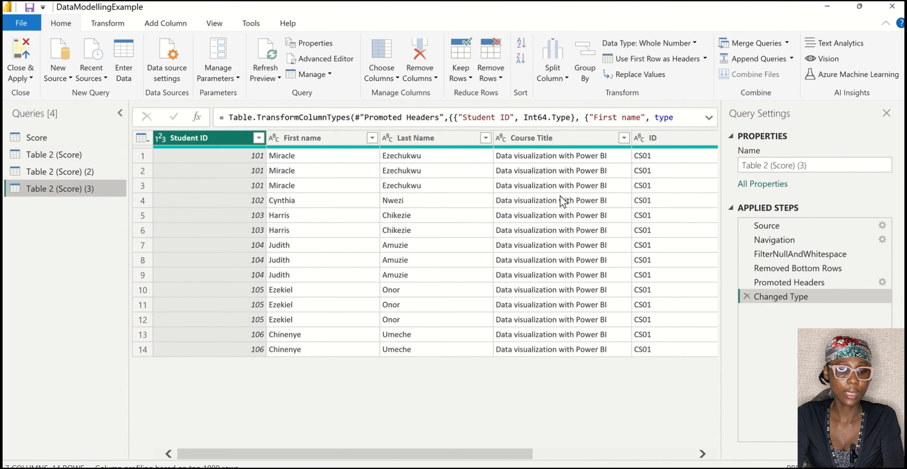
- Rename the newest duplicate query, Table 2 (Score) (3), as "Score Fact"
click(808, 167)
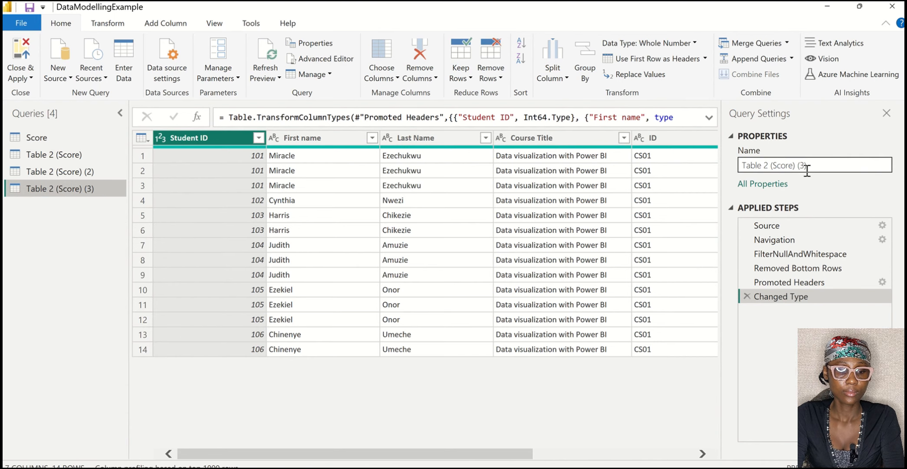
key(ctrl+a)
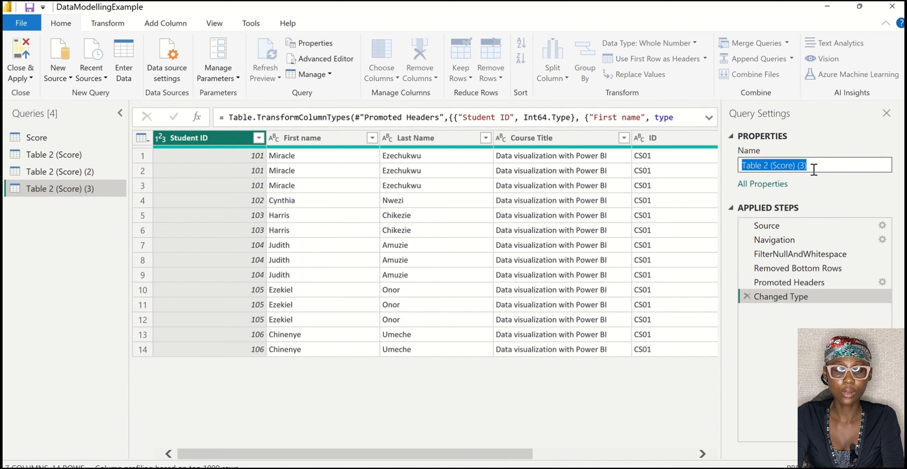
text(Score)
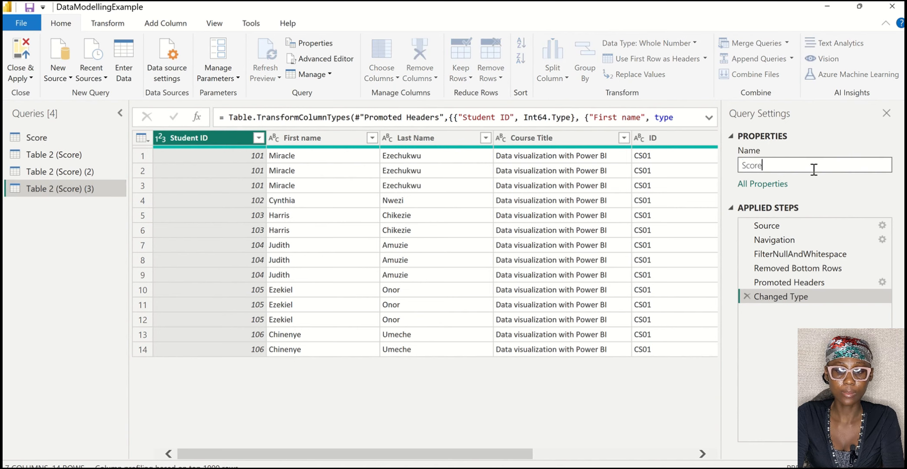
text( Fact)
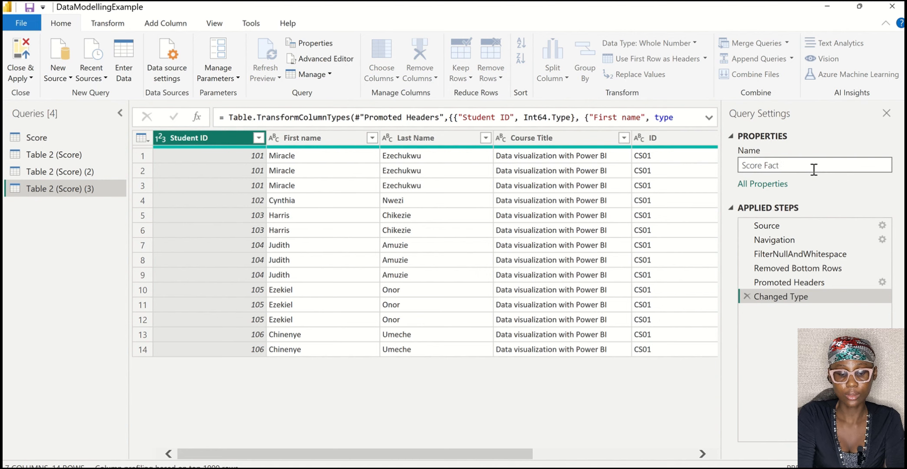
key(Return)
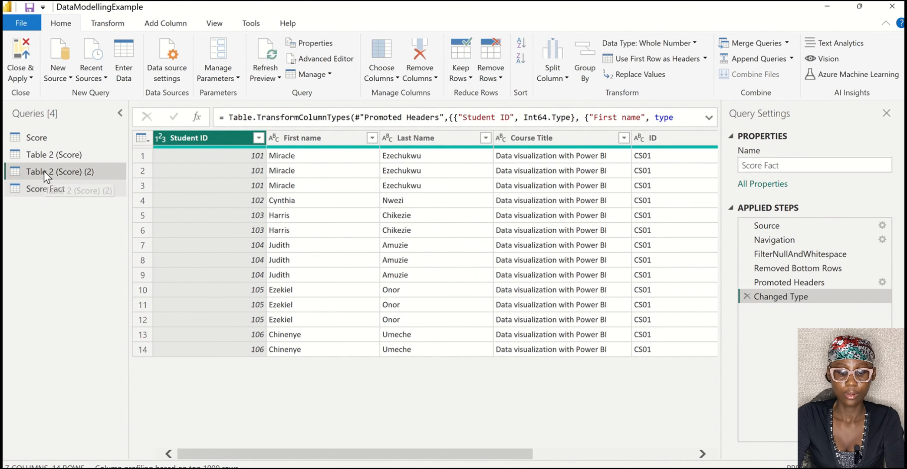
- Rename the Table 2 (Score) (2) query as "Student Dim"
click(44, 171)
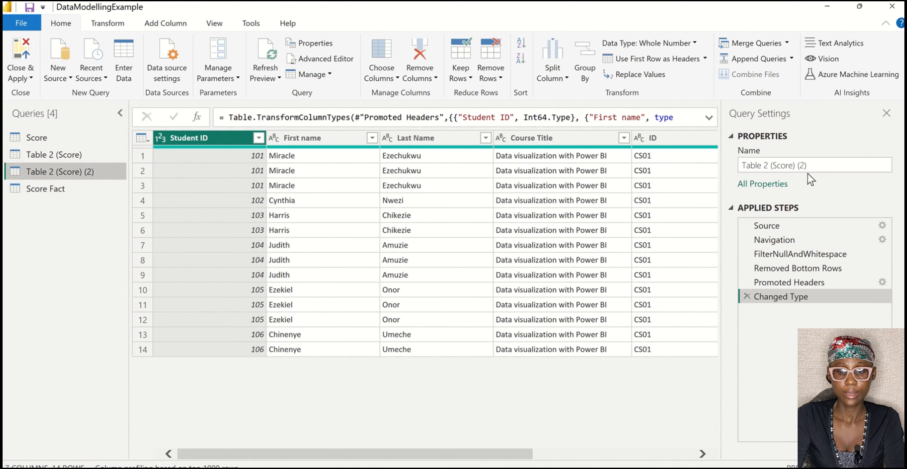
click(817, 165)
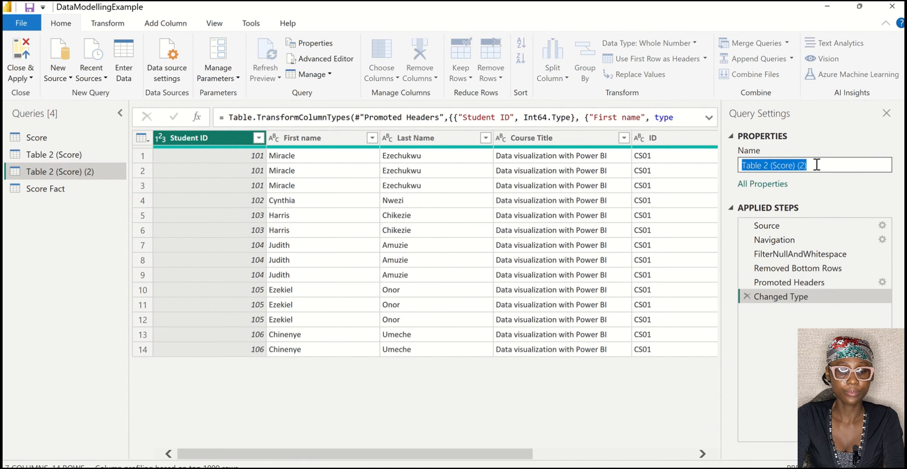
text(Studeb)
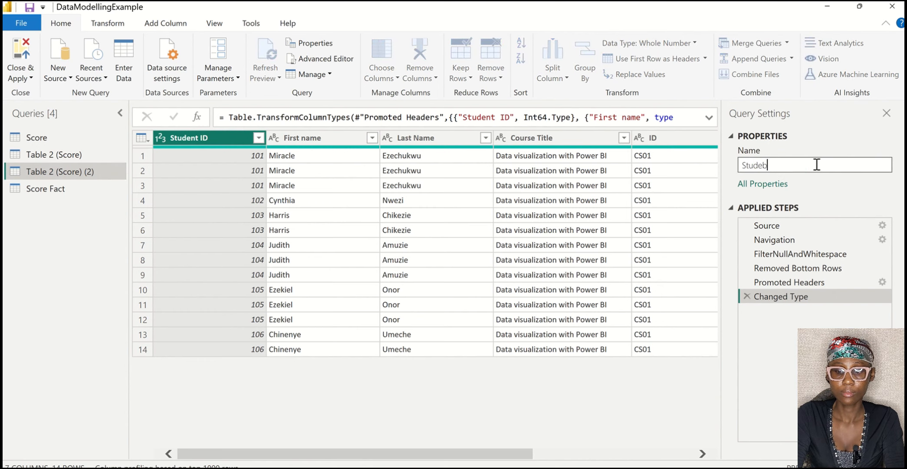
key(BackSpace)
text(nt )
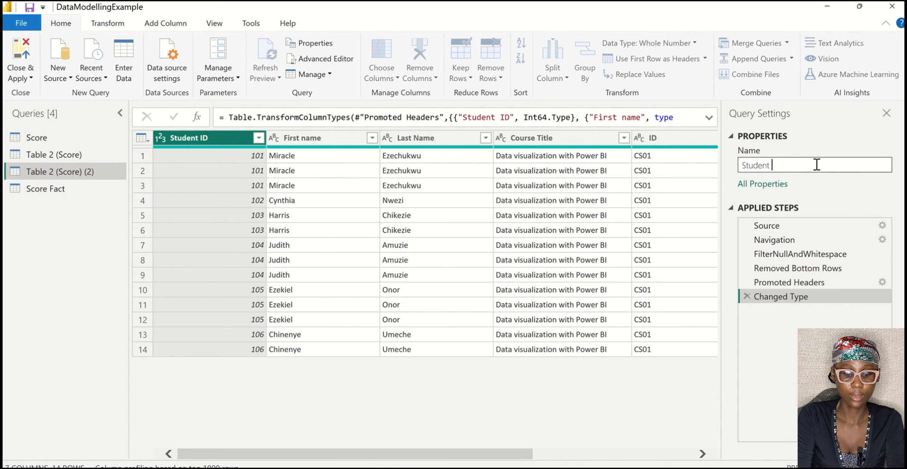
text(Dim)
key(Return)
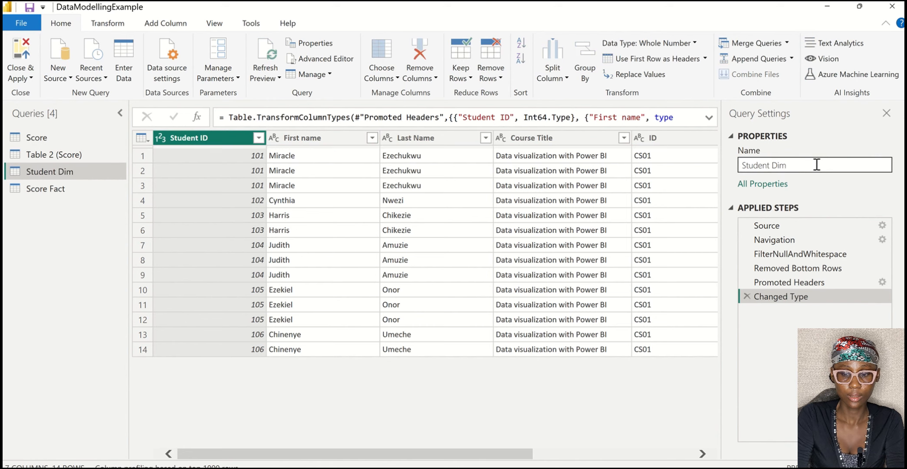
- Rename the original Table 2 (Score) query as "Course Dimension"
click(48, 155)
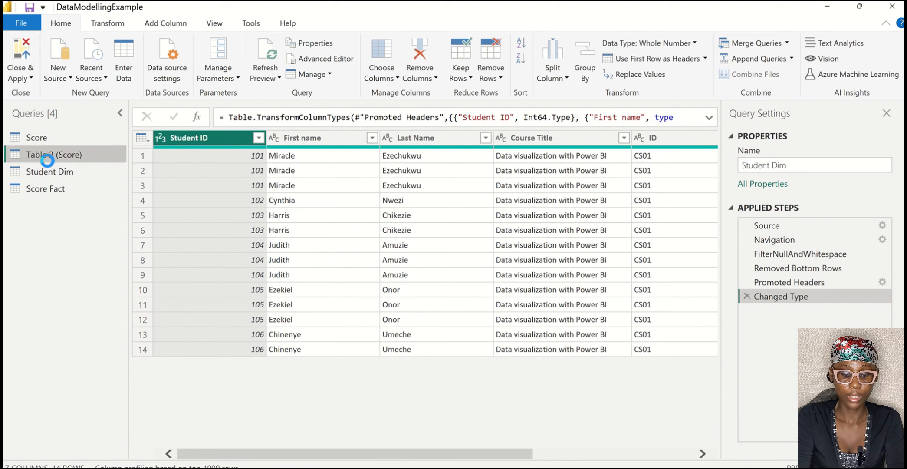
click(797, 164)
text(Co)
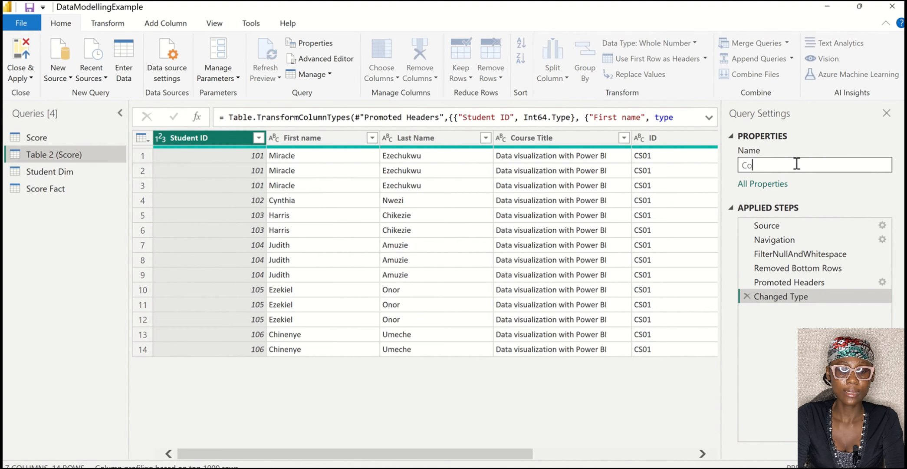
text(urse Di)
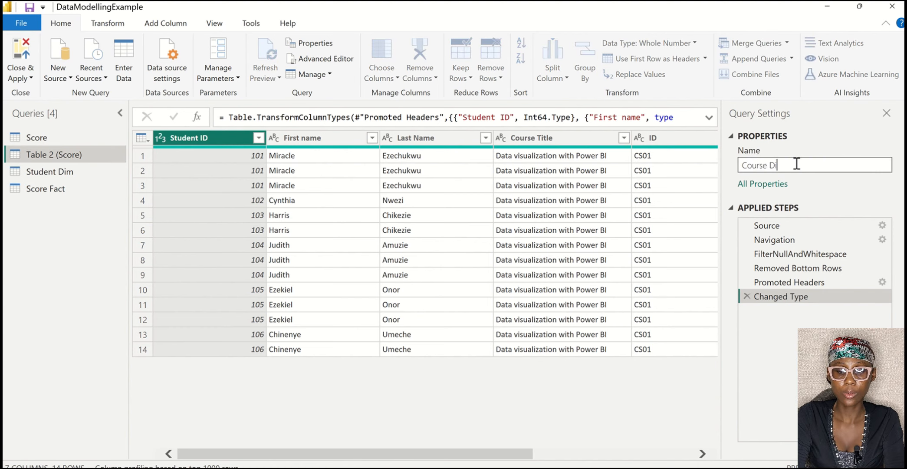
text(mension)
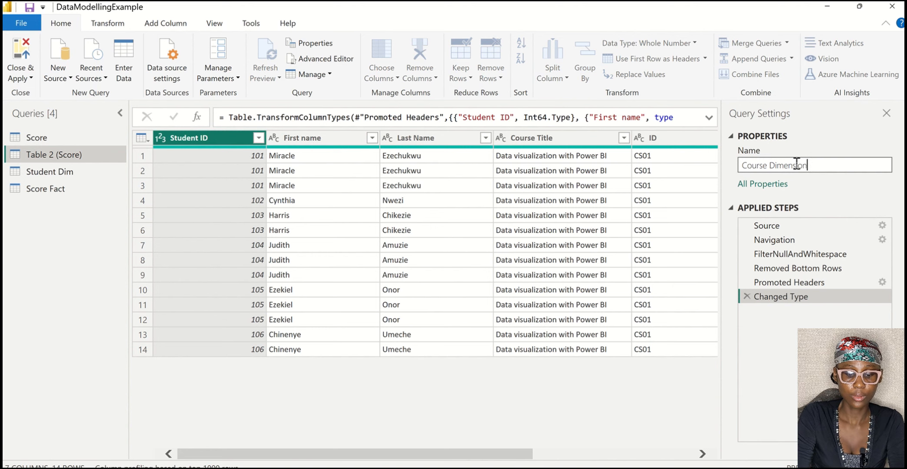
key(Return)
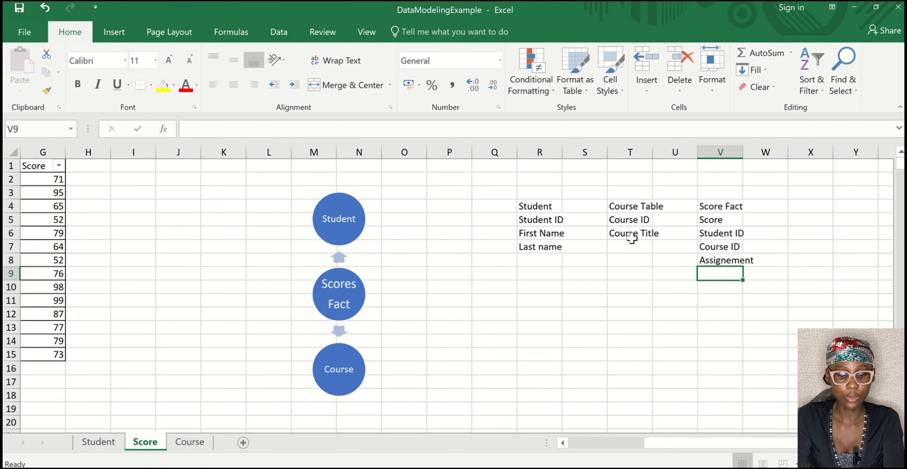
- Switch to the Power Query Editor and remove all columns except Course Title and ID from the Course Dimension query
key(alt+Tab)
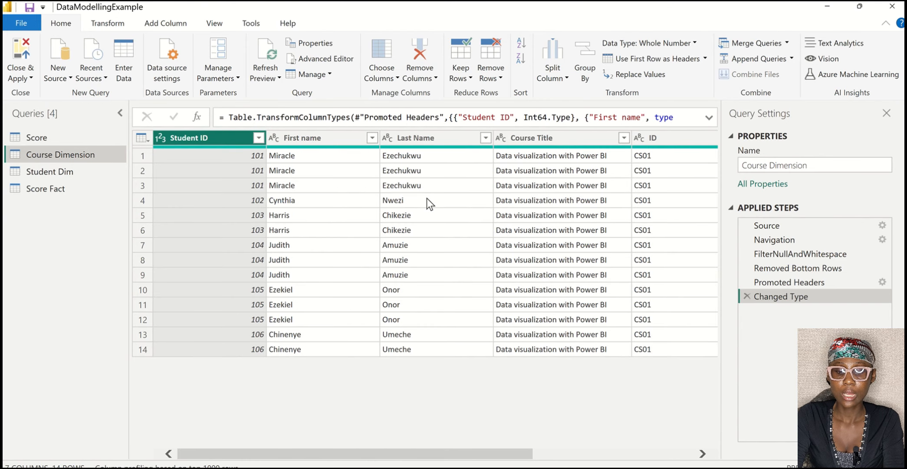
scroll(427, 198, right, 5)
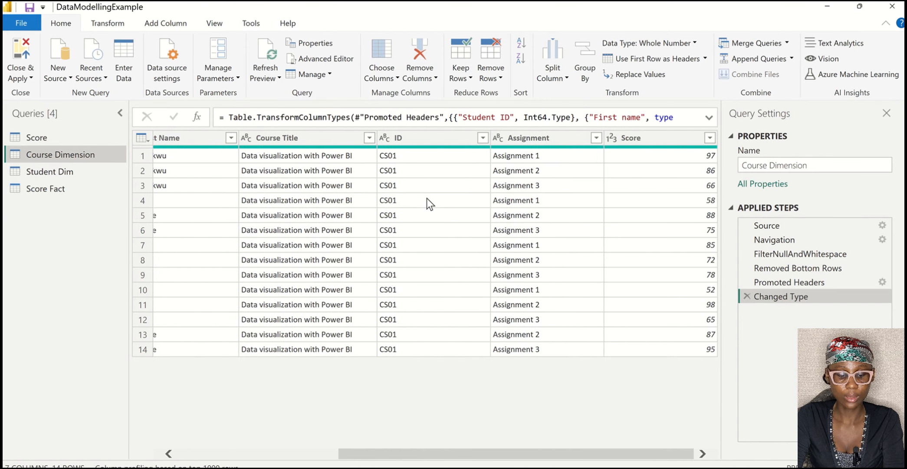
scroll(426, 198, left, 5)
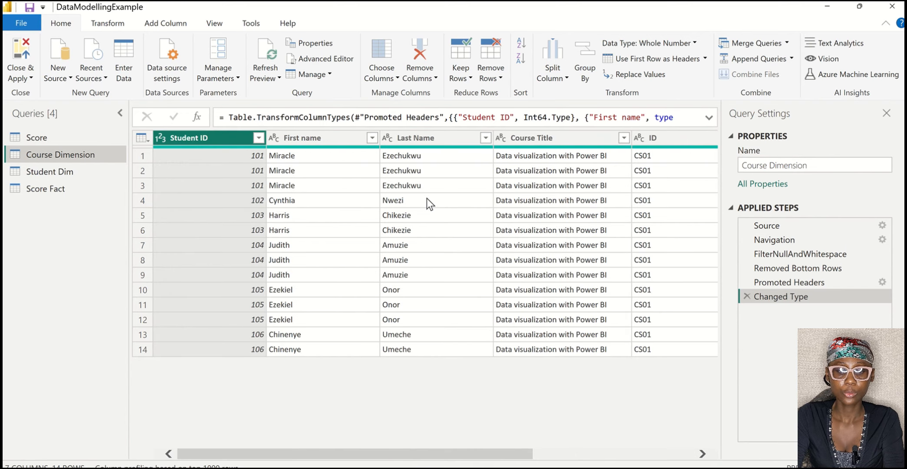
click(530, 139)
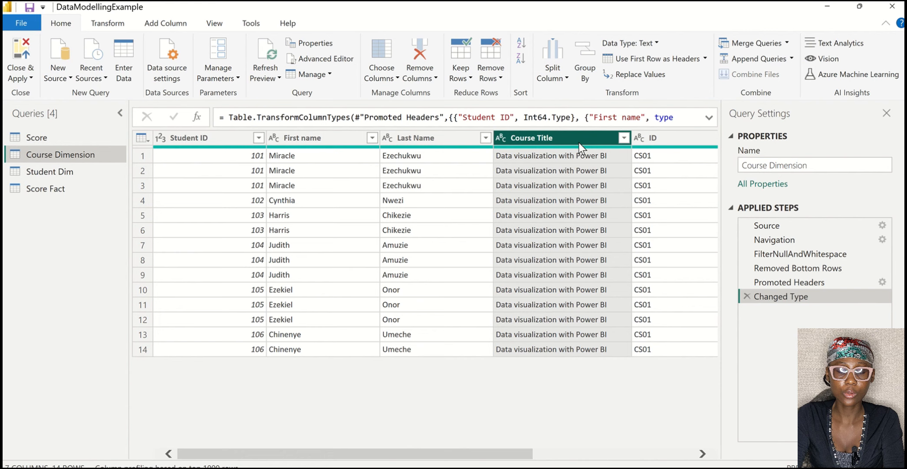
ctrl+click(655, 143)
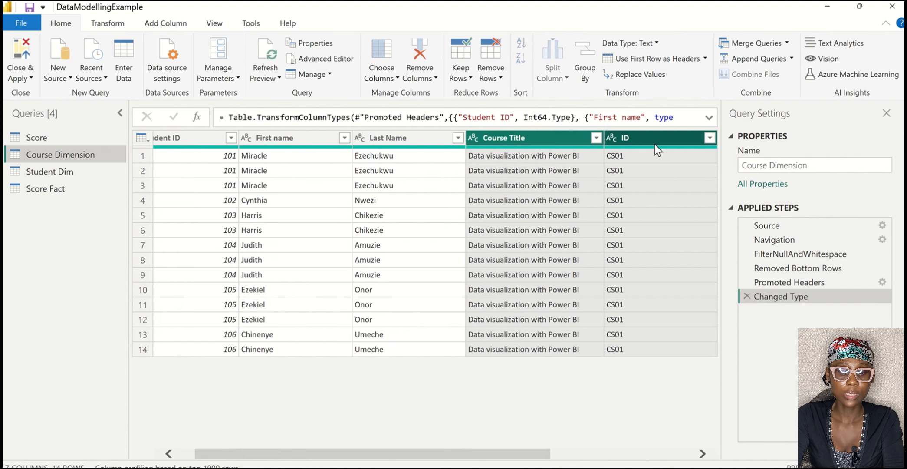
click(436, 78)
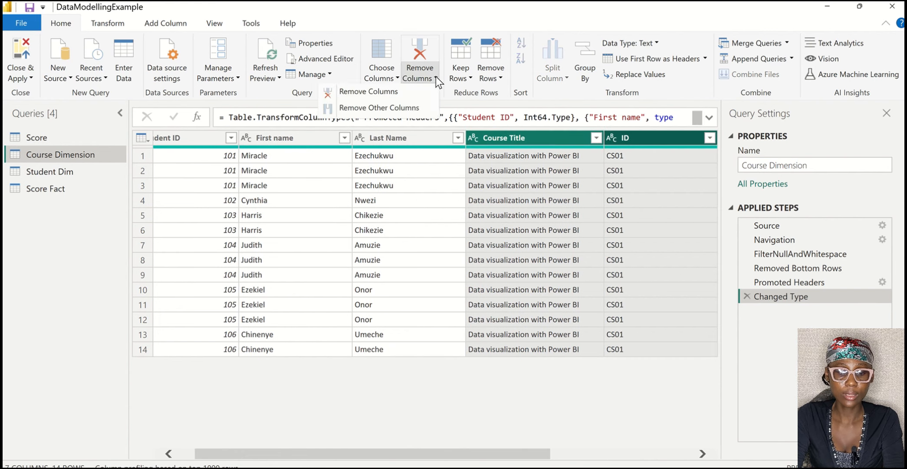
click(410, 107)
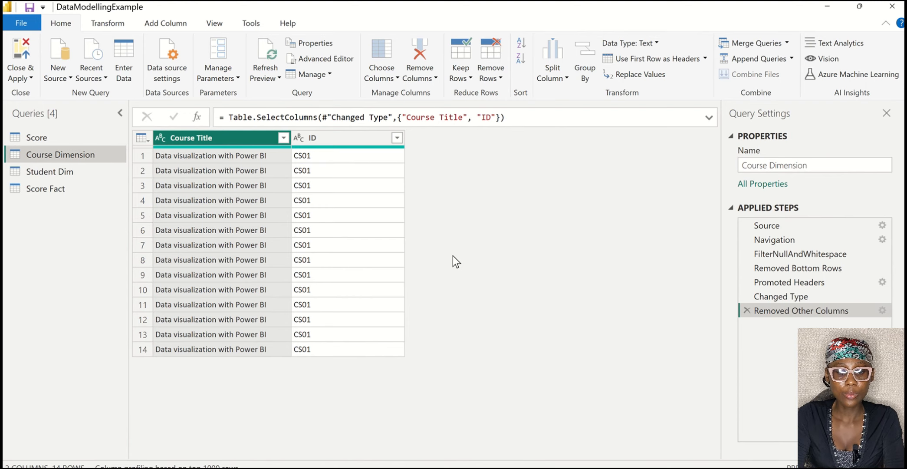
- Remove duplicate rows from the Course Dimension query based on the ID column
click(346, 139)
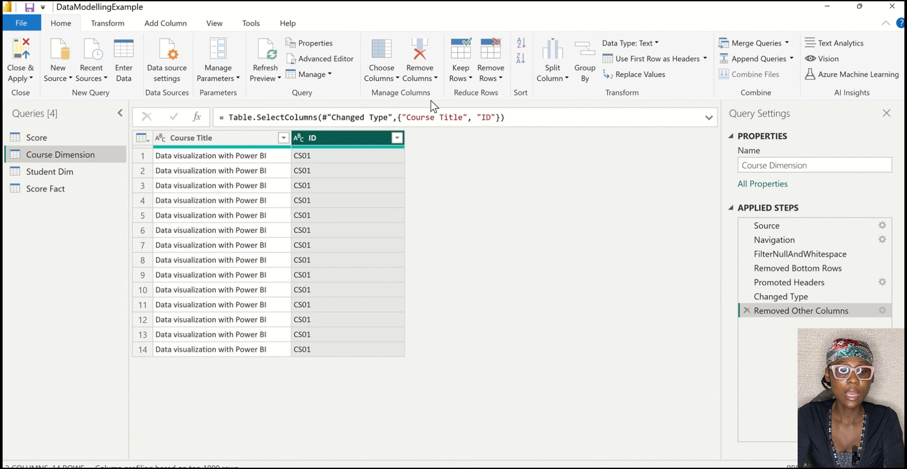
click(499, 81)
click(454, 141)
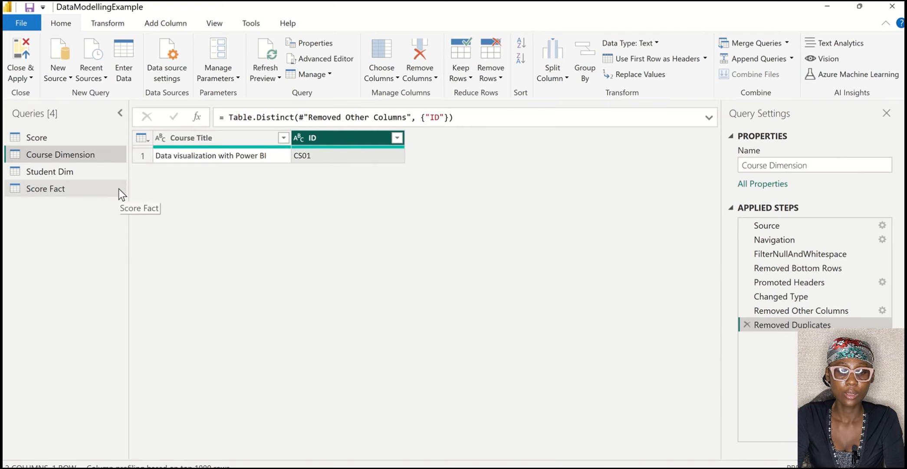
- In the Student Dim query, keep only the Student ID, First name and Last Name columns by removing the other columns
click(76, 175)
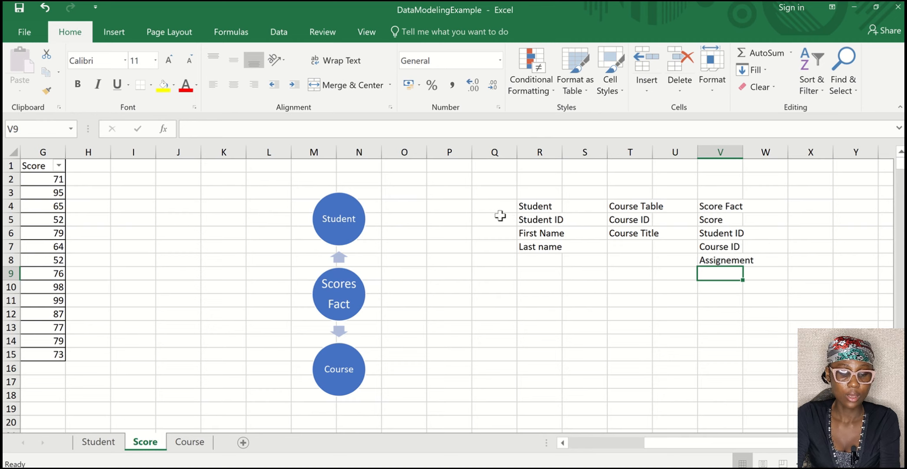
key(alt+Tab)
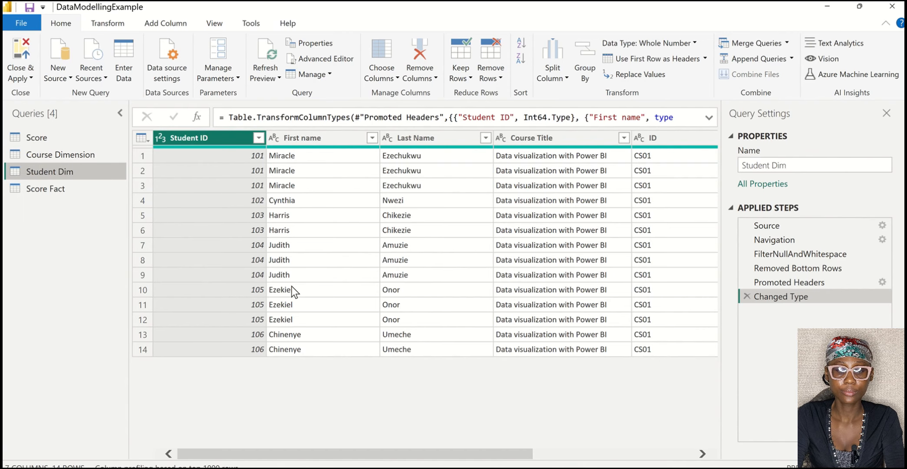
scroll(292, 290, right, 3)
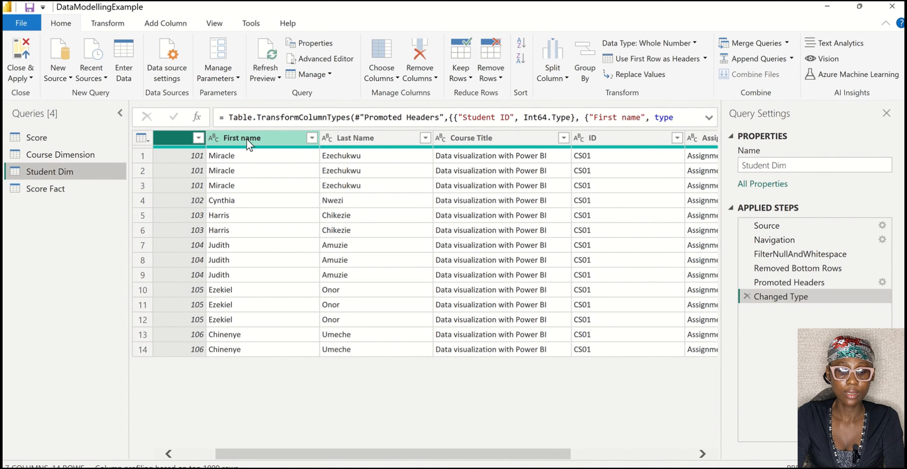
scroll(279, 227, left, 3)
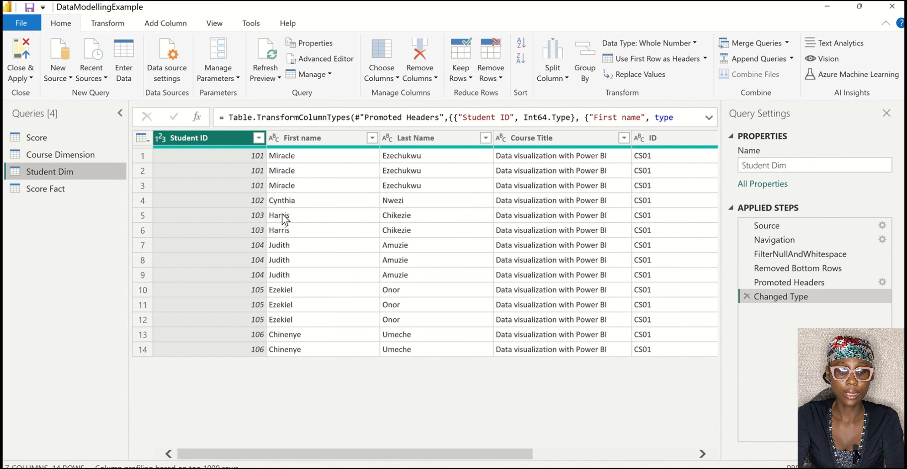
ctrl+click(311, 138)
ctrl+click(418, 140)
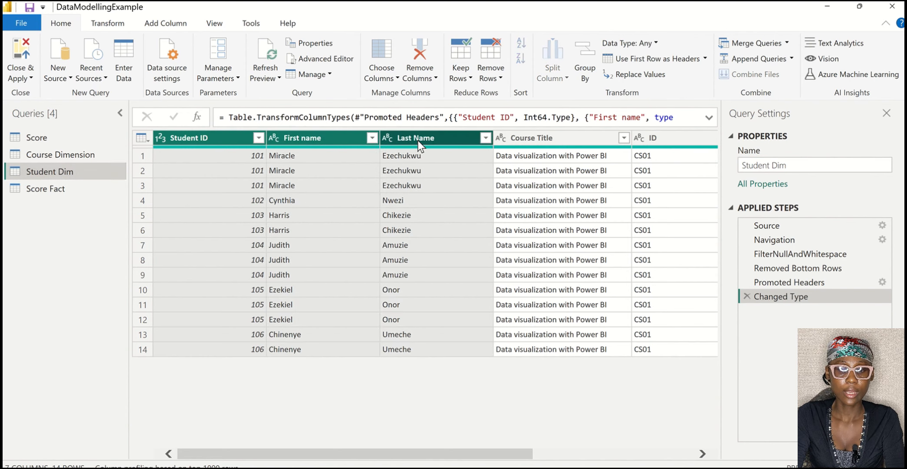
click(427, 78)
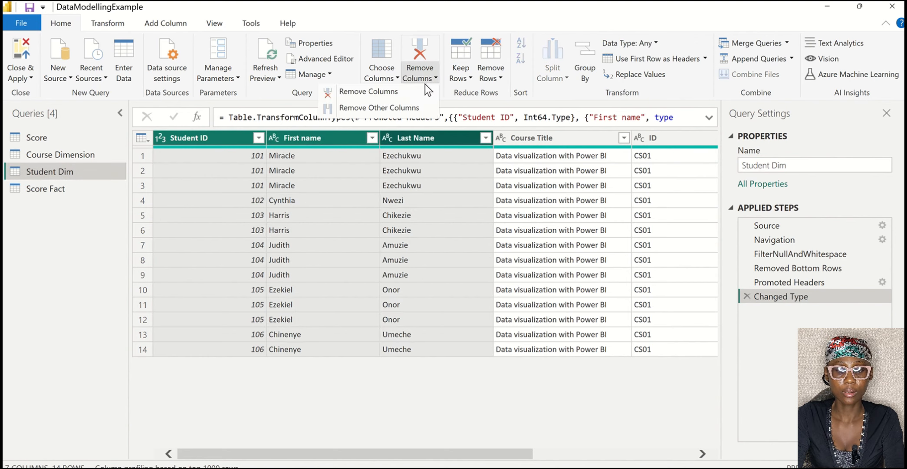
click(418, 107)
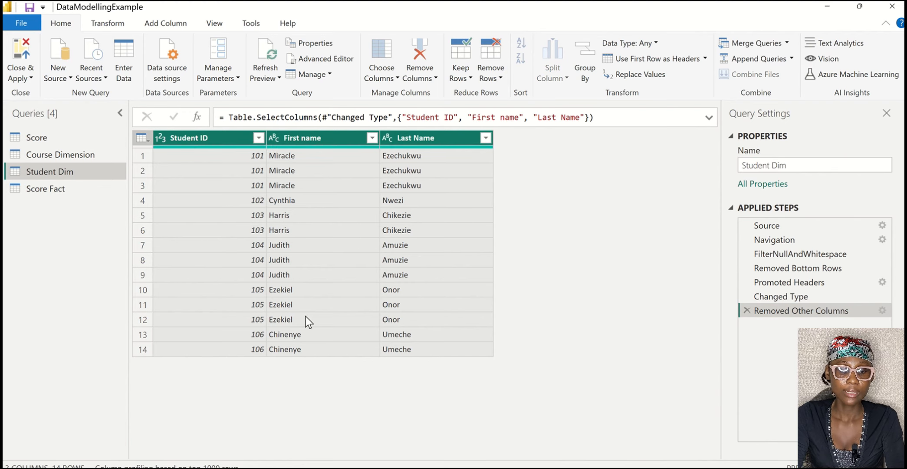
- Remove duplicate rows from the Student Dim query based on the Student ID column
click(219, 138)
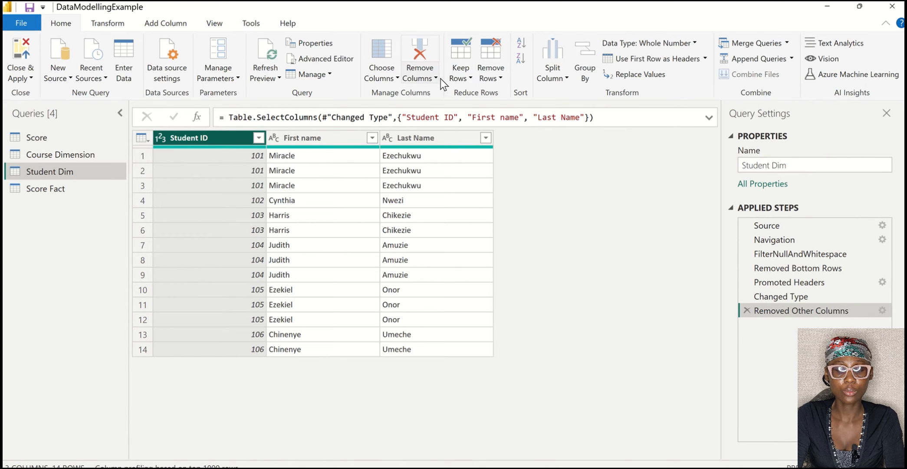
click(499, 79)
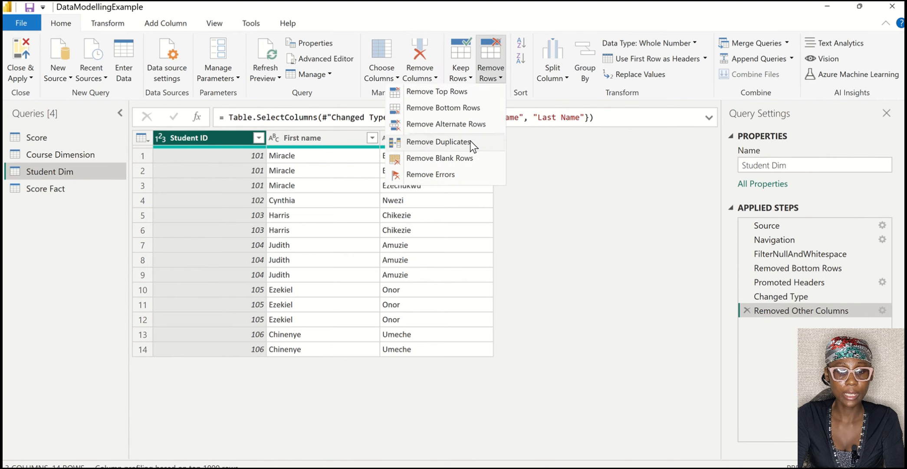
click(438, 141)
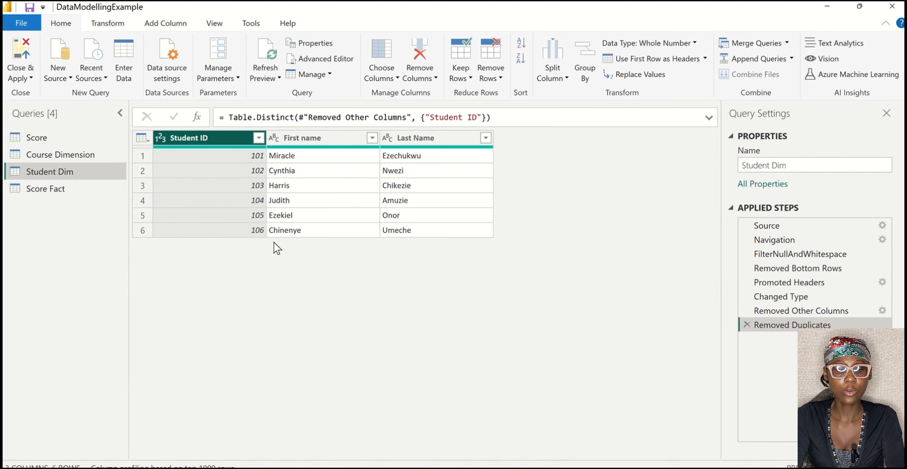
- Check the planned Score Fact fields in Excel, and keep only the Student ID, ID, Assignment and Score columns in the Score Fact query
click(71, 188)
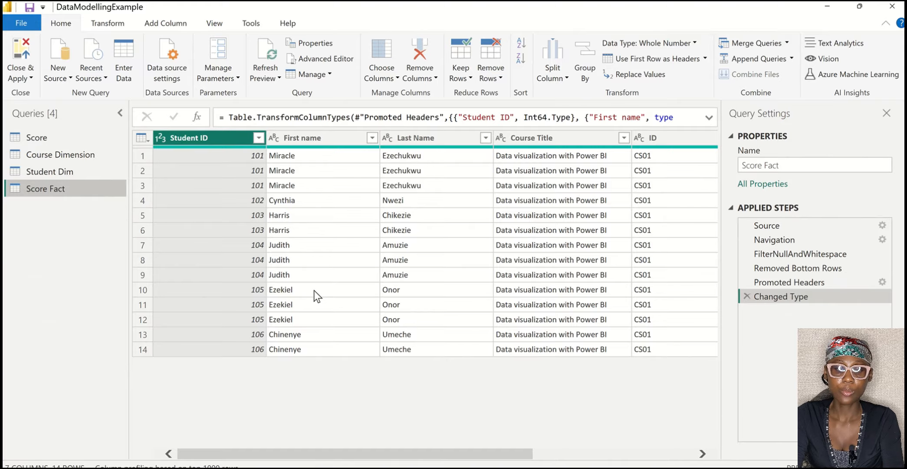
key(alt+Tab)
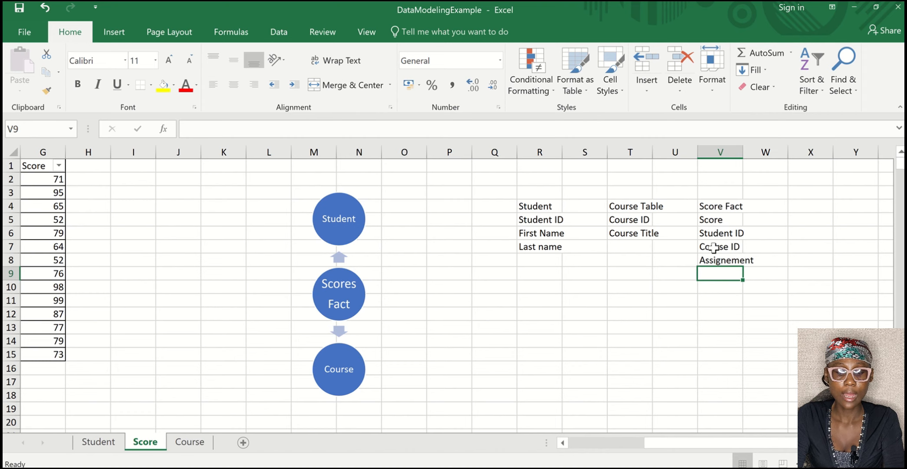
key(alt+Tab)
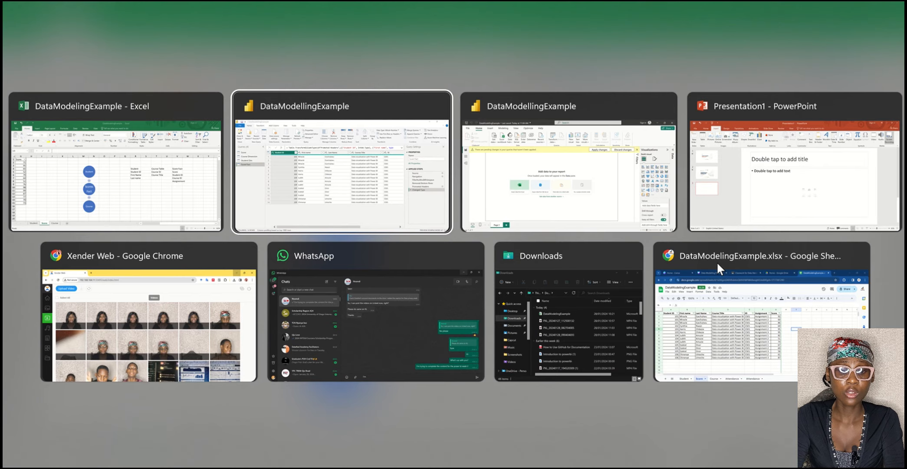
scroll(522, 260, right, 3)
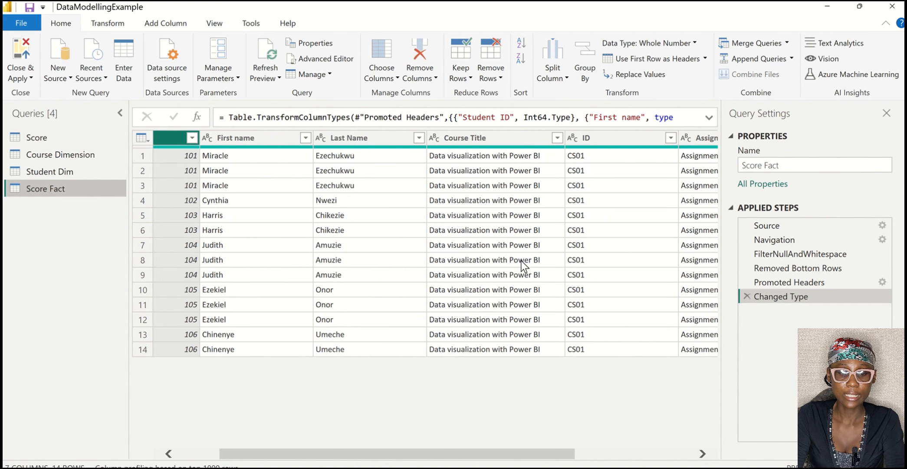
scroll(521, 260, left, 3)
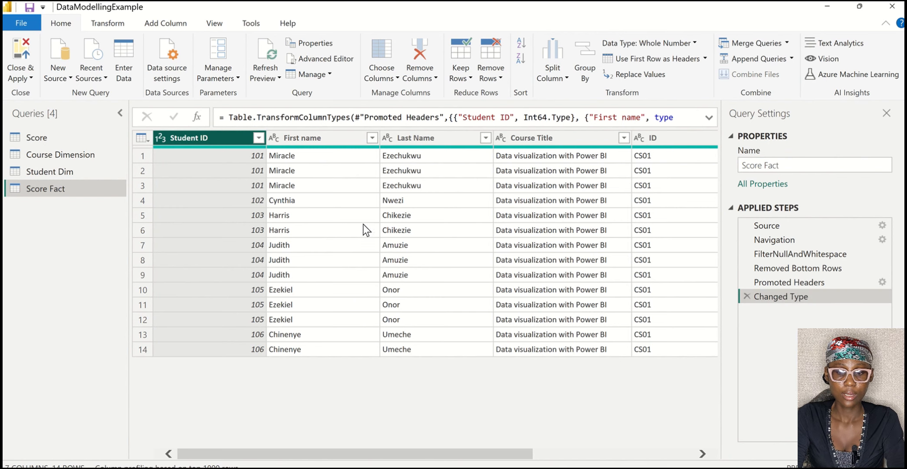
ctrl+click(649, 140)
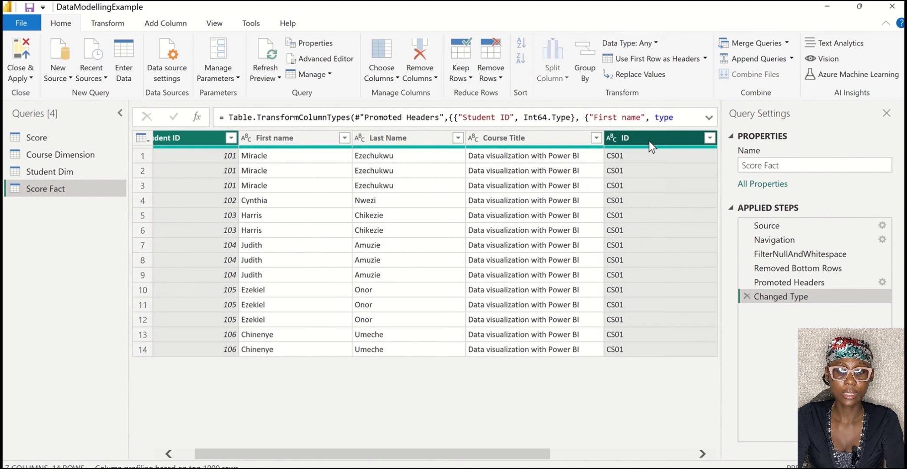
scroll(556, 228, right, 3)
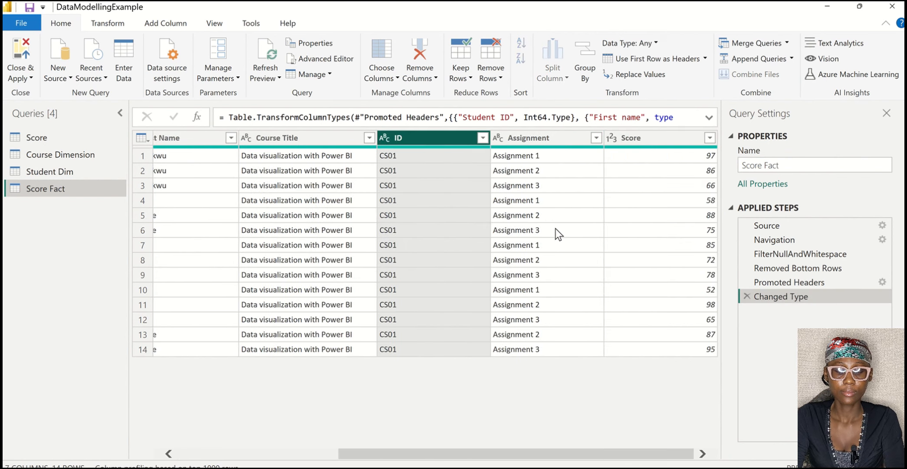
ctrl+click(547, 141)
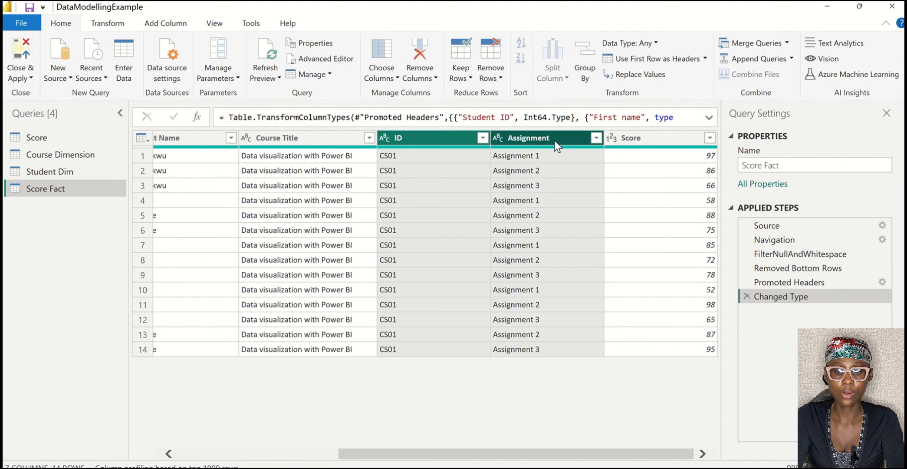
ctrl+click(642, 139)
scroll(524, 232, left, 5)
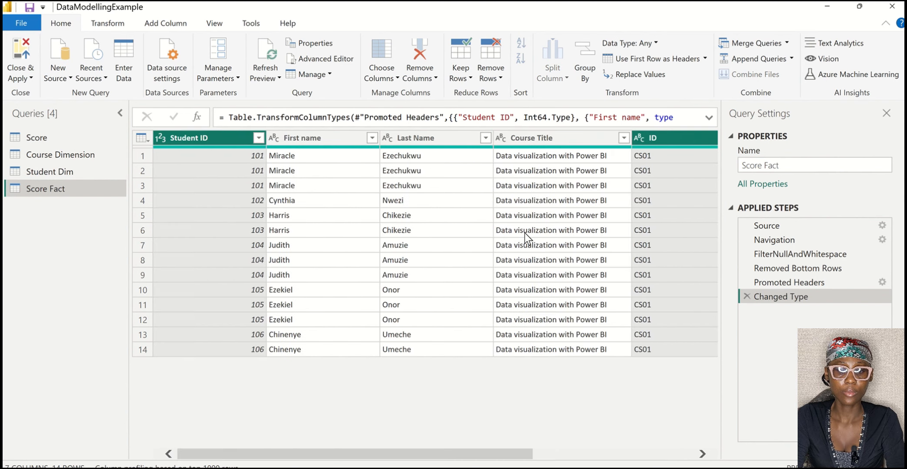
click(429, 76)
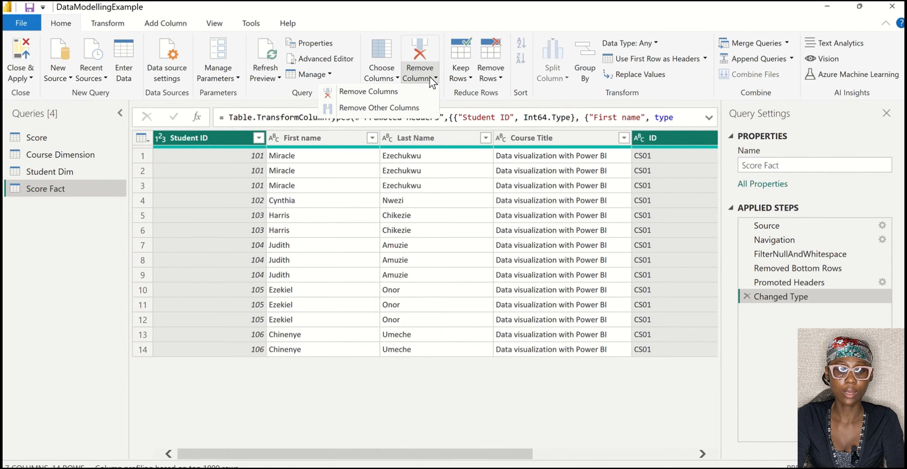
click(414, 112)
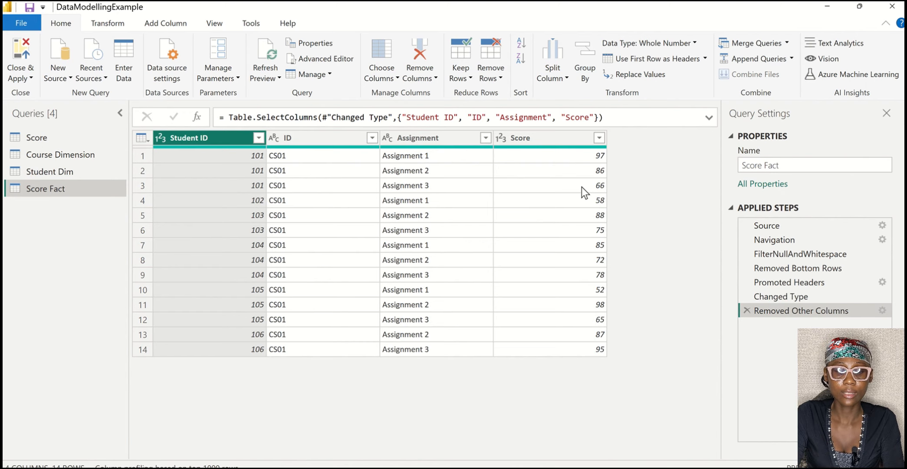
- Disable loading of the original Score query, and close the query editor with all changes applied
click(36, 137)
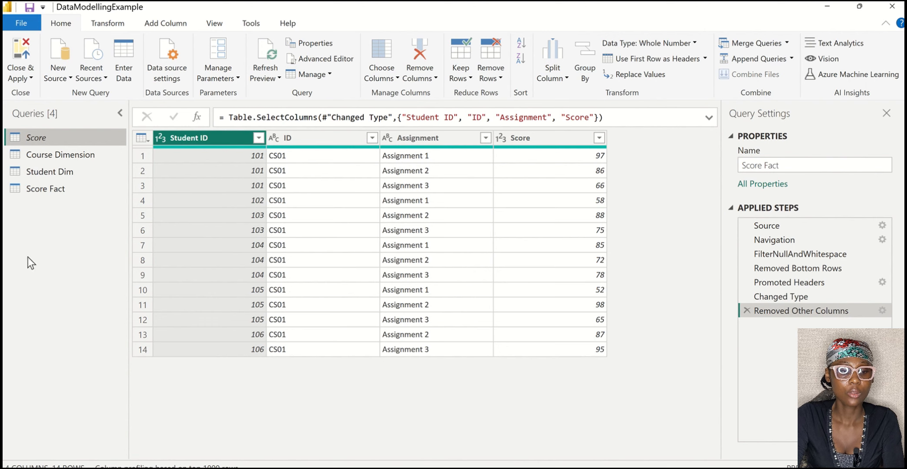
click(26, 72)
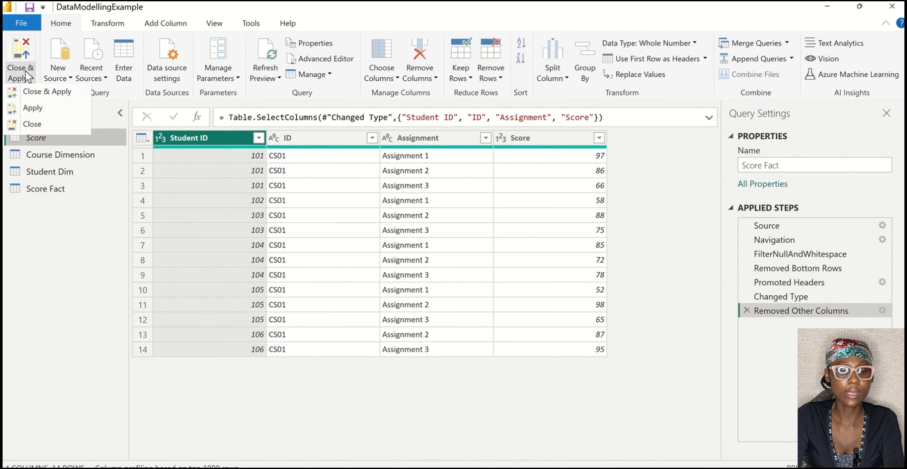
click(43, 93)
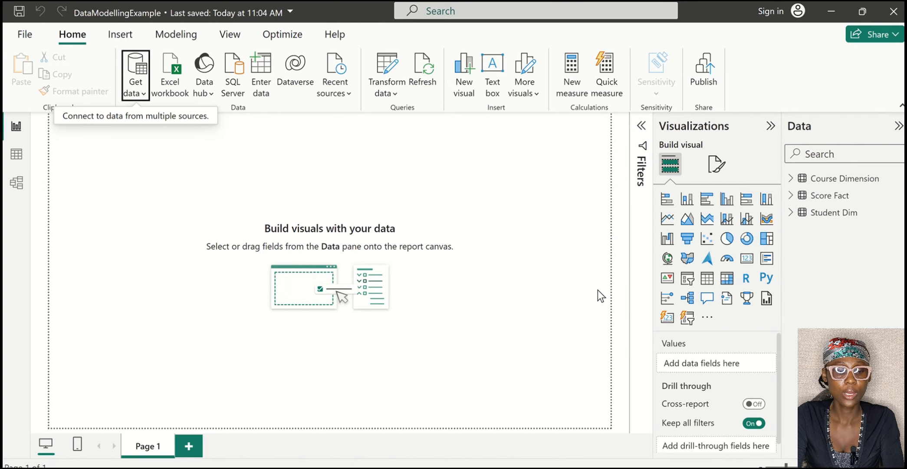
- Open the model view and examine the relationships linking Student Dim, Score Fact and Course Dimension
click(20, 185)
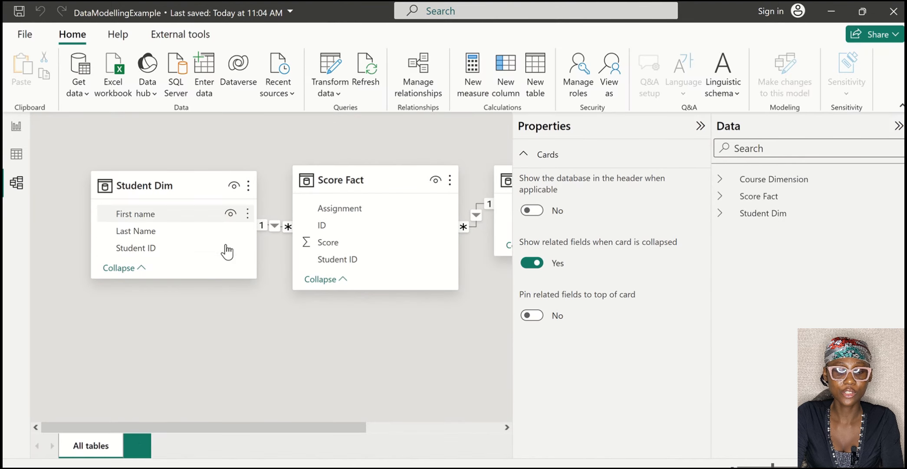
drag(287, 427, 362, 430)
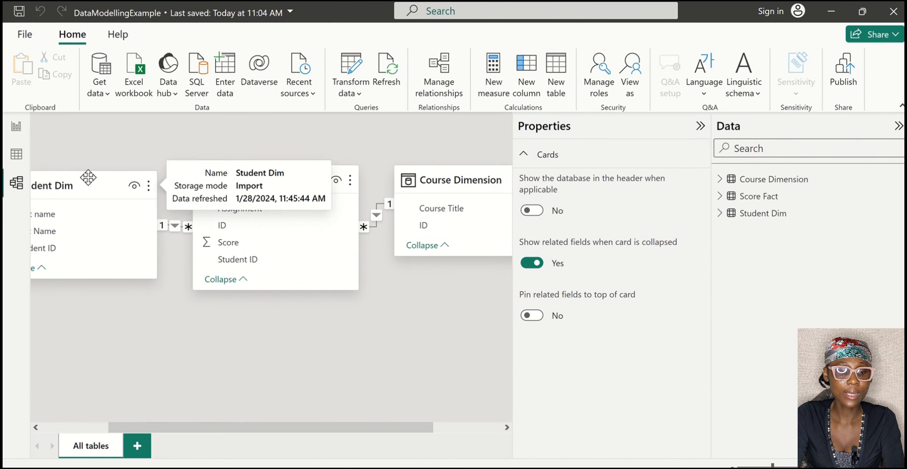
- Arrange the Student Dim and Course Dimension cards below and on either side of Score Fact, and collapse the Properties pane
drag(89, 177, 29, 295)
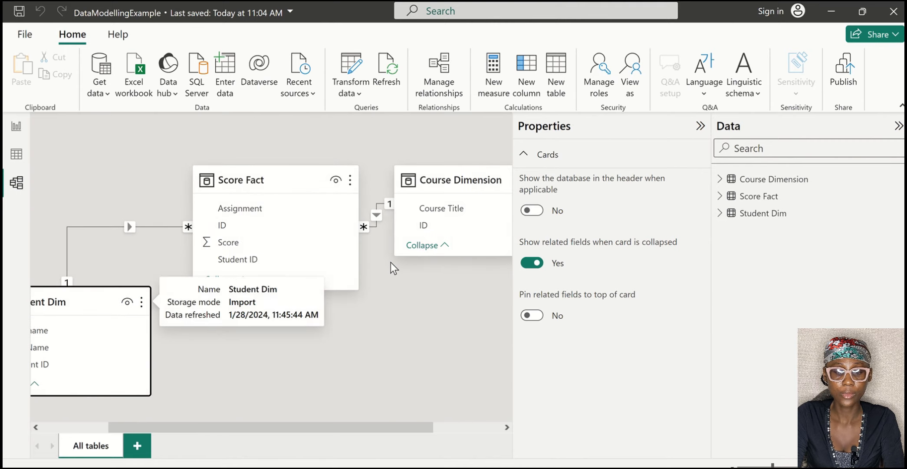
drag(446, 179, 437, 307)
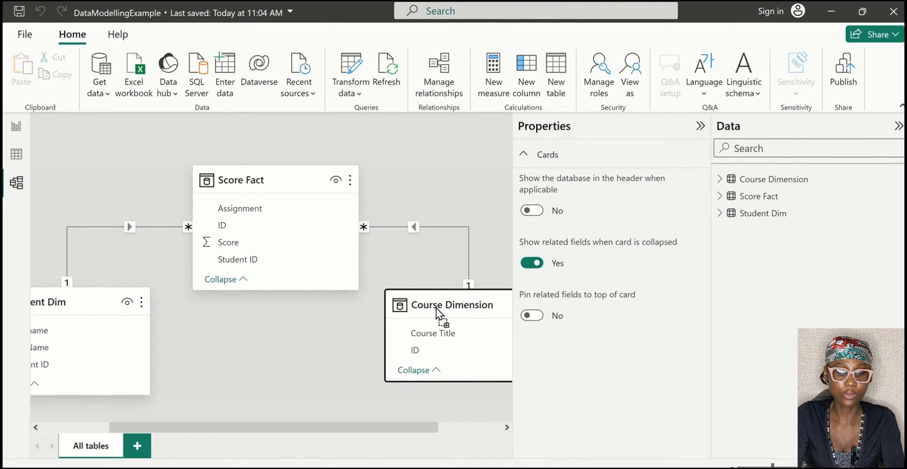
click(700, 127)
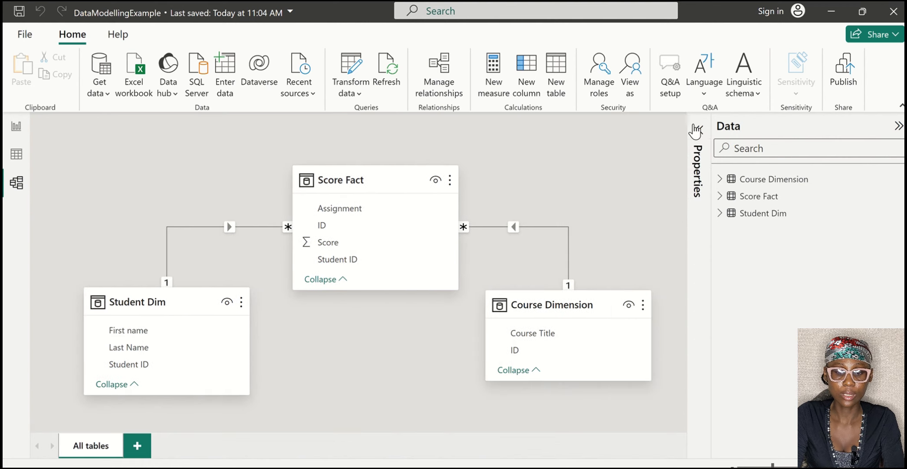
- Delete the relationships linking Score Fact to Course Dimension and to Student Dim
click(517, 224)
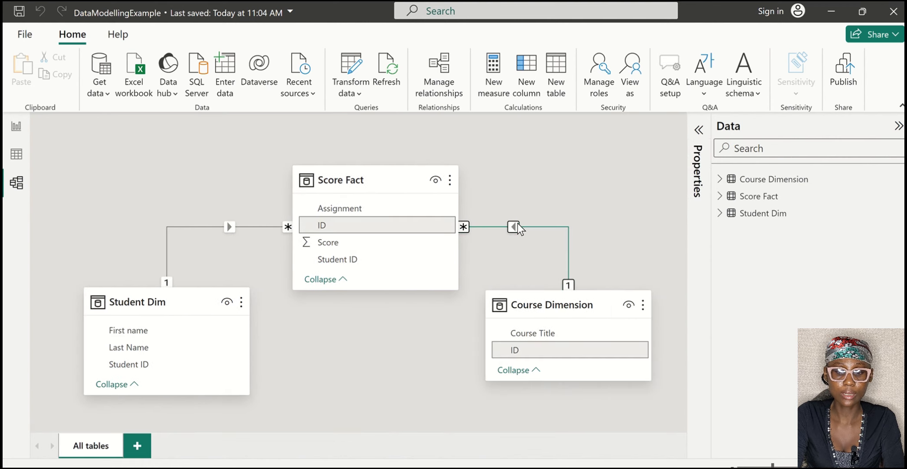
right_click(517, 223)
click(525, 229)
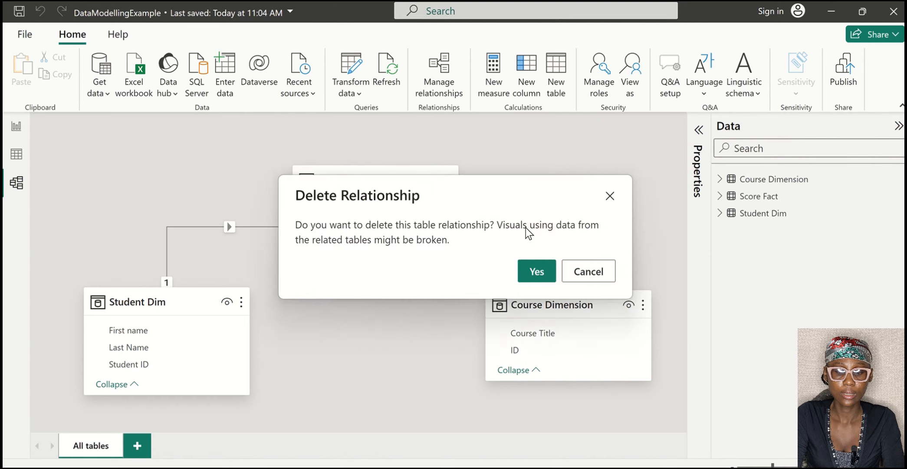
click(539, 262)
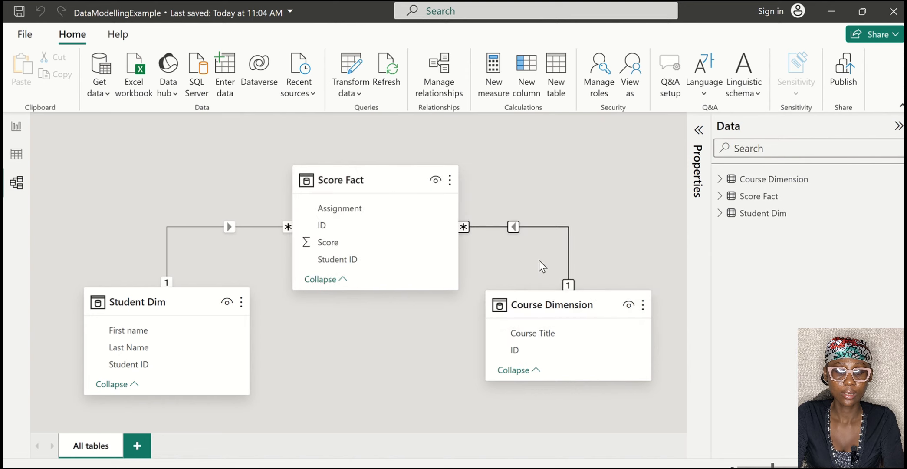
right_click(233, 224)
click(244, 235)
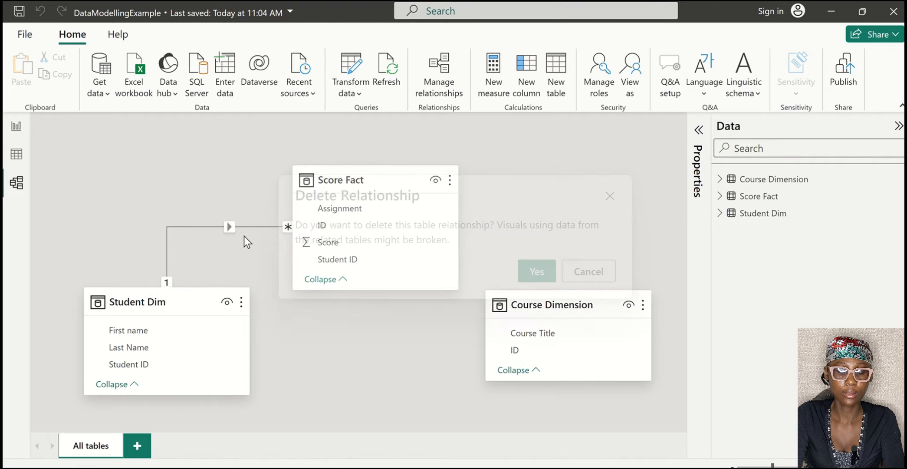
click(525, 275)
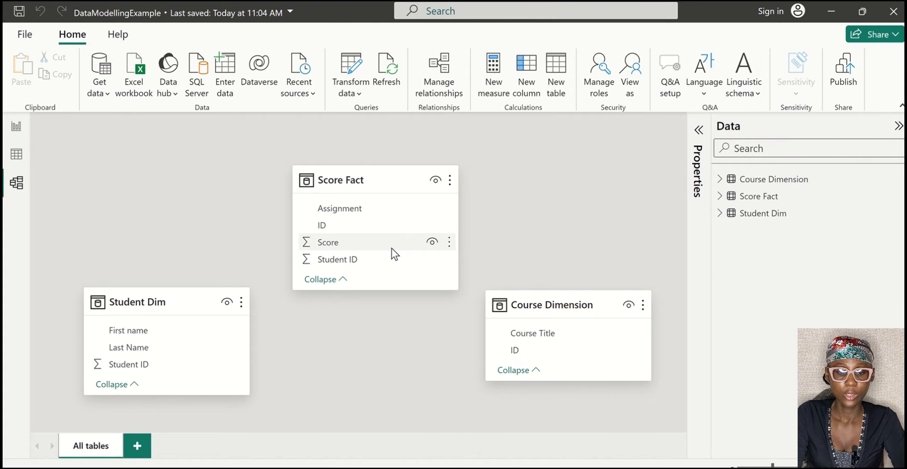
- Shift the Score Fact card slightly to the right, and review the planned star schema and its table fields in Excel
drag(382, 177, 390, 177)
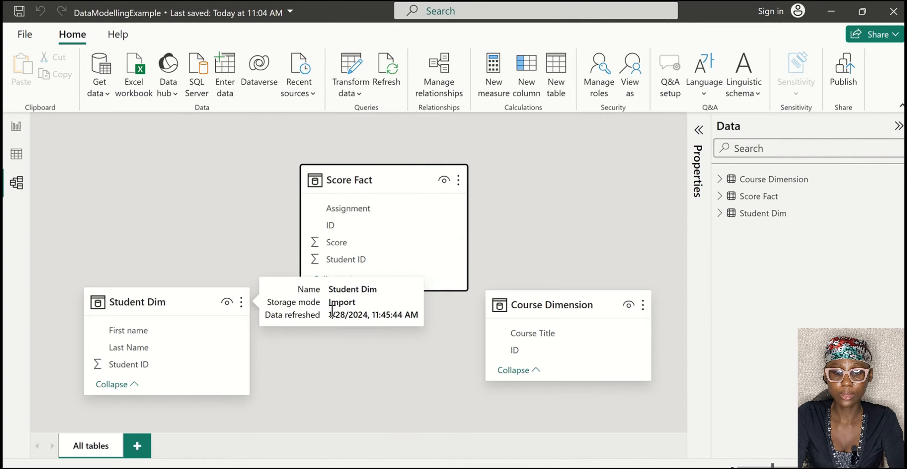
click(566, 213)
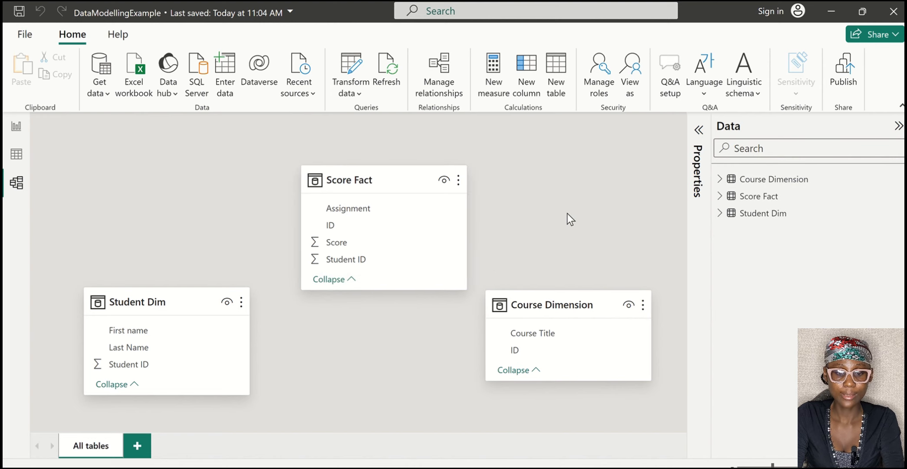
key(alt+Tab)
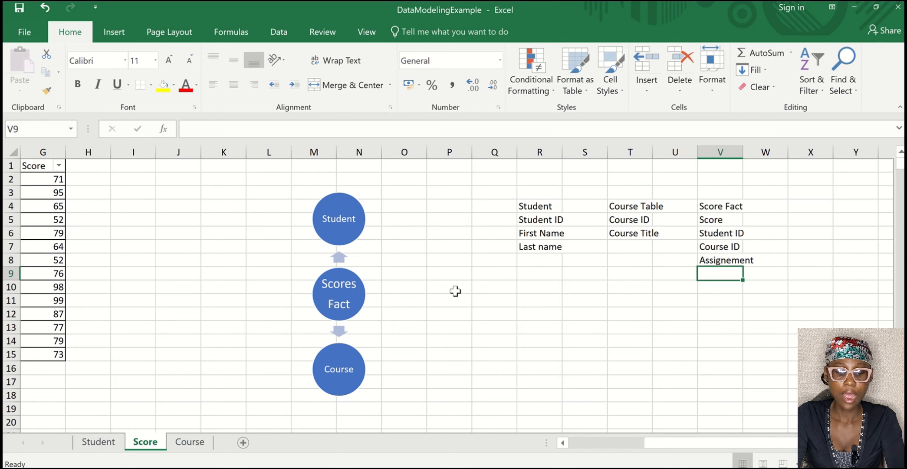
key(alt+Tab)
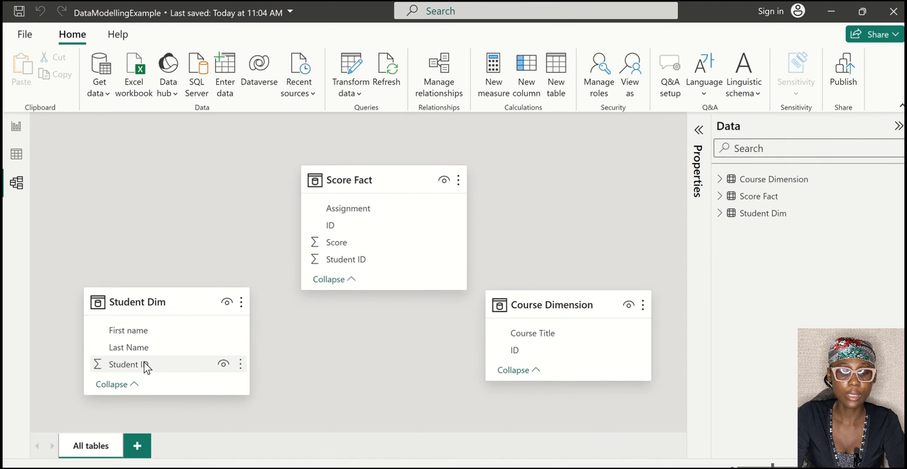
- Relate Student Dim to Score Fact on Student ID, and Course Dimension to Score Fact on ID
drag(144, 362, 352, 257)
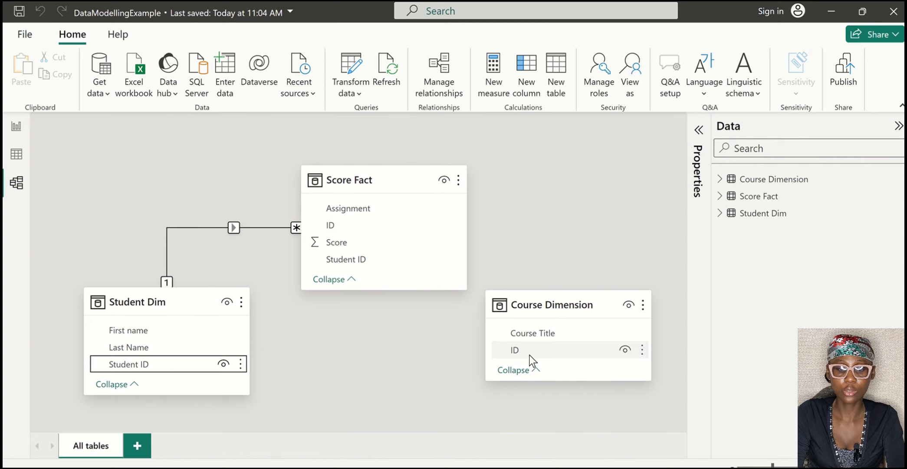
drag(530, 355, 348, 226)
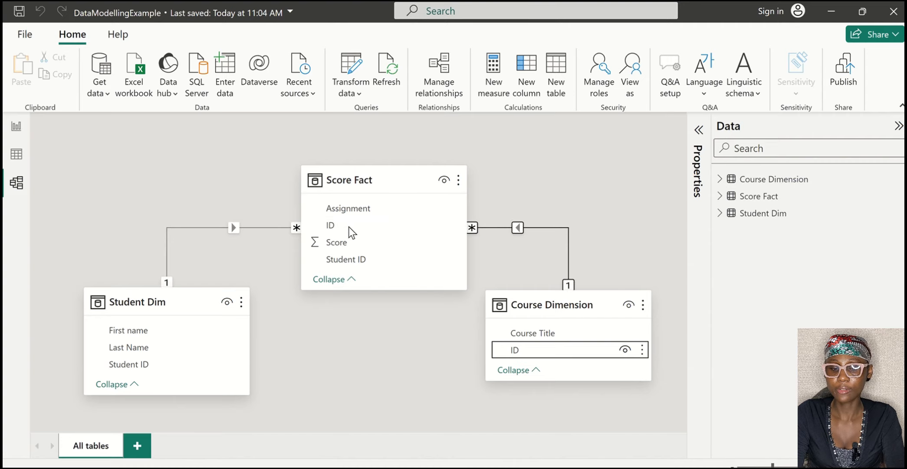